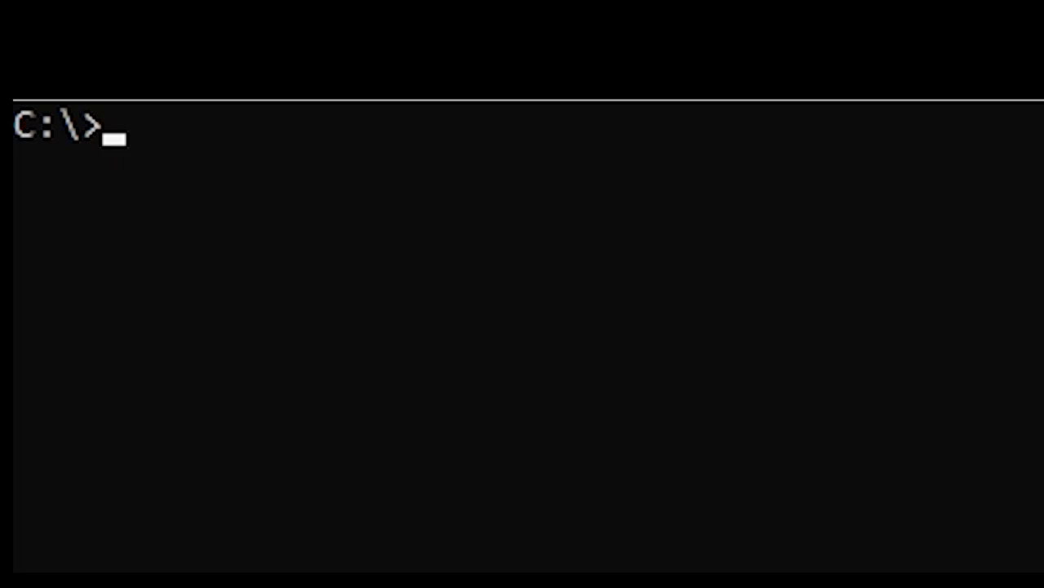
Enter the command 'cd annouaprann' at the C:\> prompt.
{"action": "type", "text": "cd annou"}
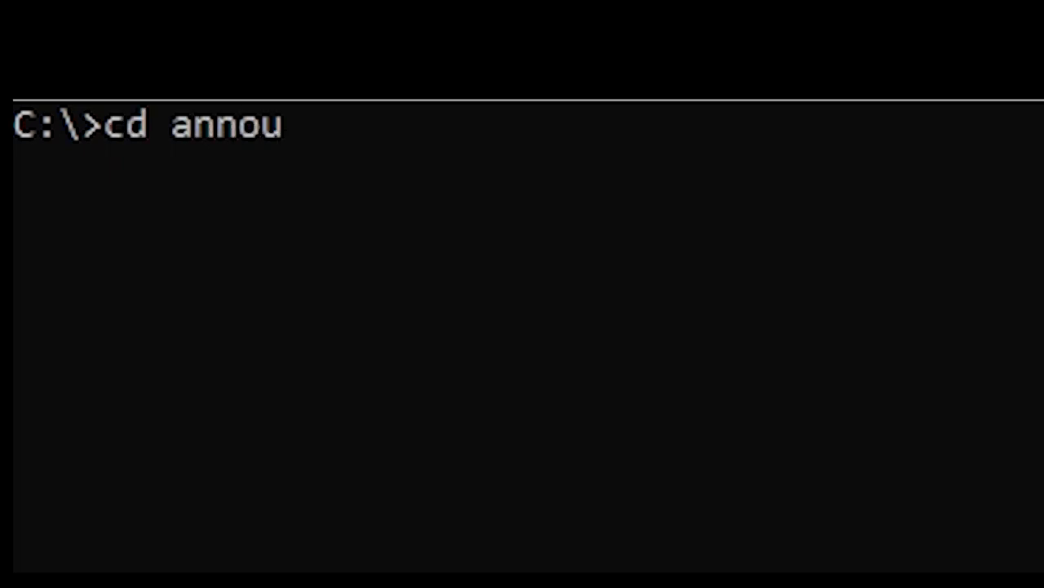
{"action": "type", "text": "aprann"}
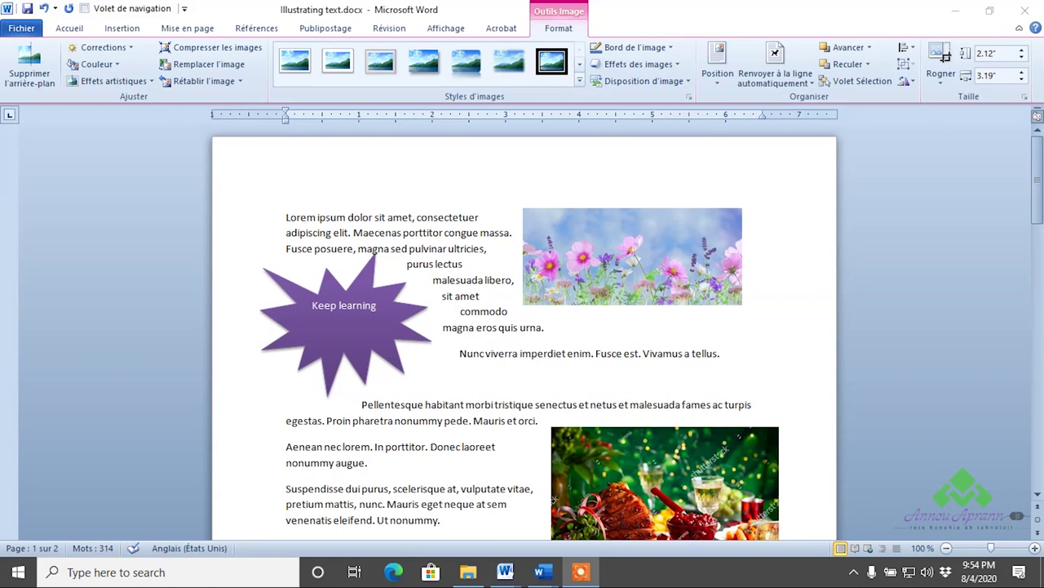
{"action": "left_click", "coordinate": [505, 186]}
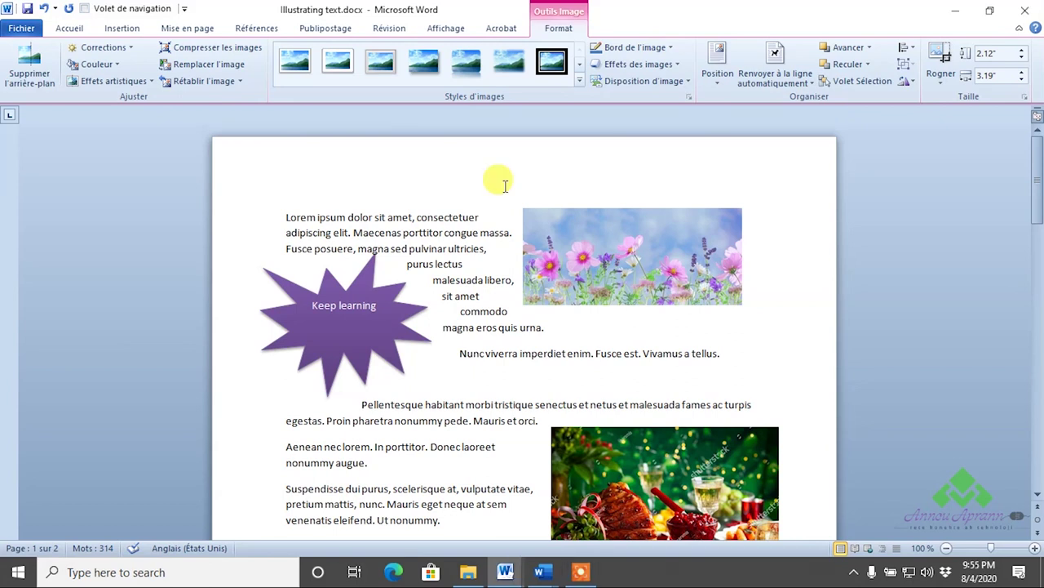
{"action": "left_click", "coordinate": [474, 298]}
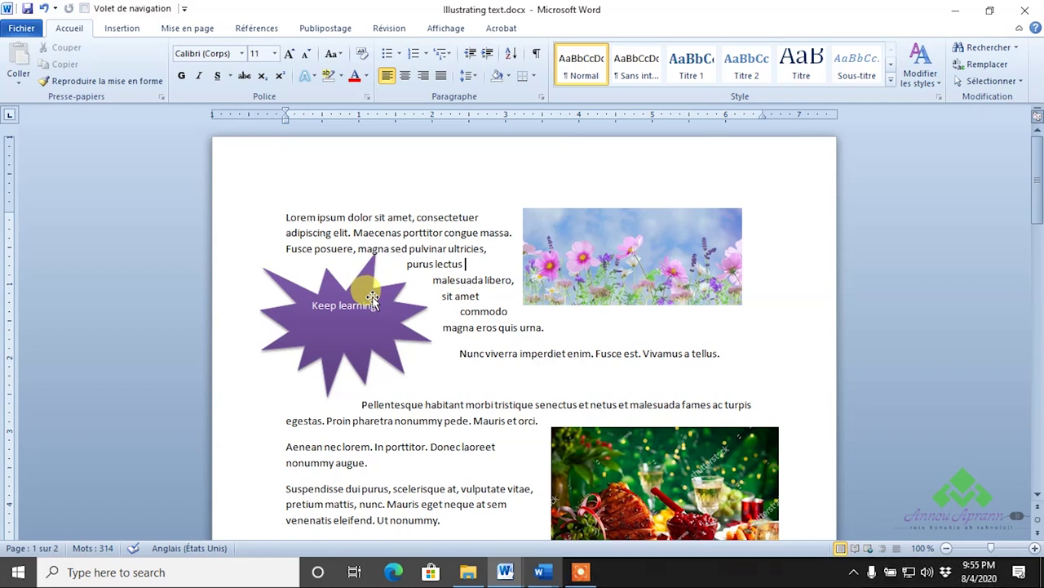
{"action": "left_click", "coordinate": [611, 250]}
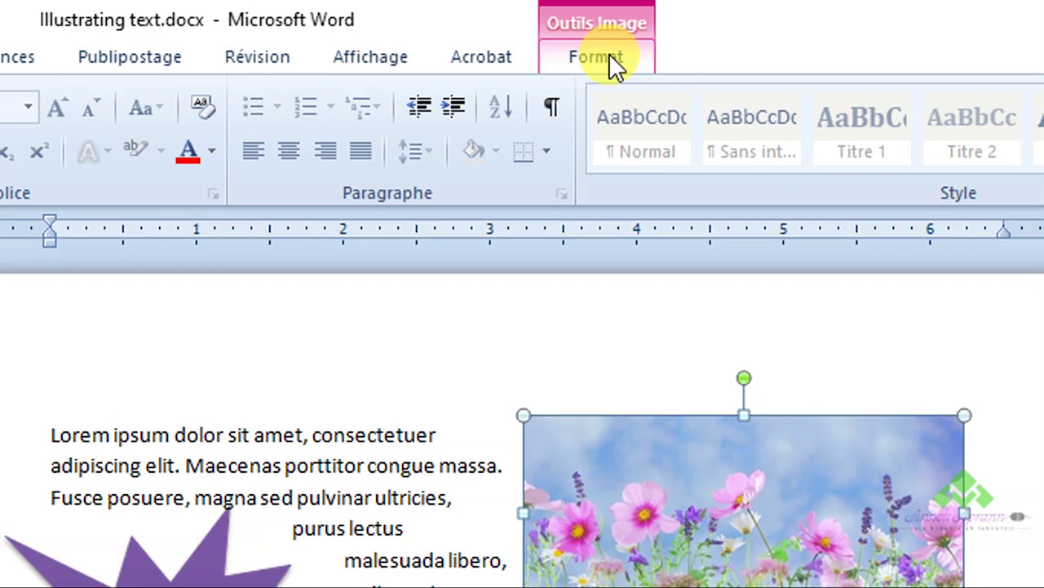
{"action": "left_click", "coordinate": [612, 63]}
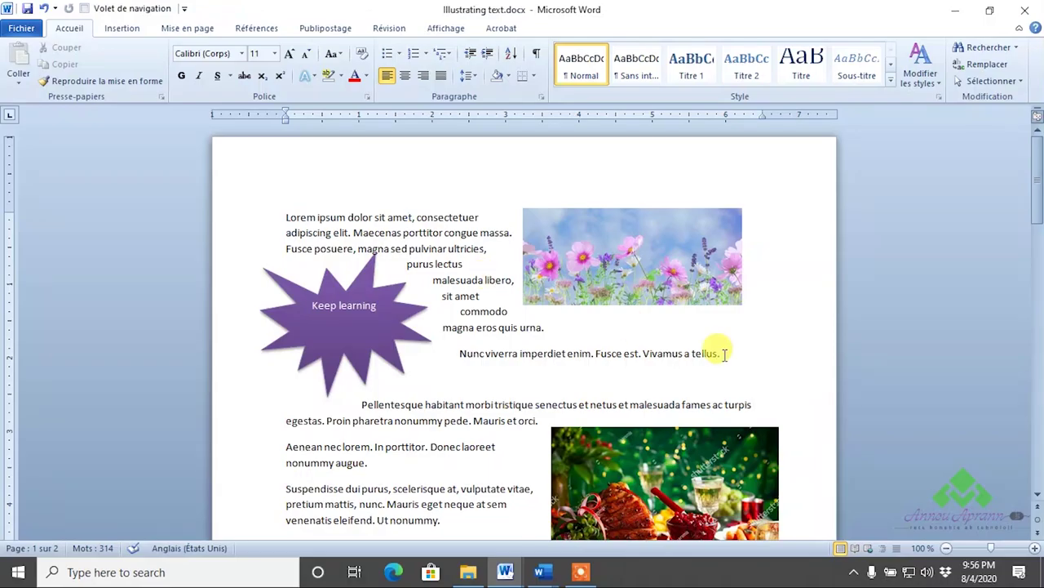
{"action": "scroll", "coordinate": [696, 314], "scroll_direction": "down", "scroll_amount": 5}
{"action": "scroll", "coordinate": [696, 314], "scroll_direction": "down", "scroll_amount": 4}
{"action": "scroll", "coordinate": [625, 319], "scroll_direction": "down", "scroll_amount": 2}
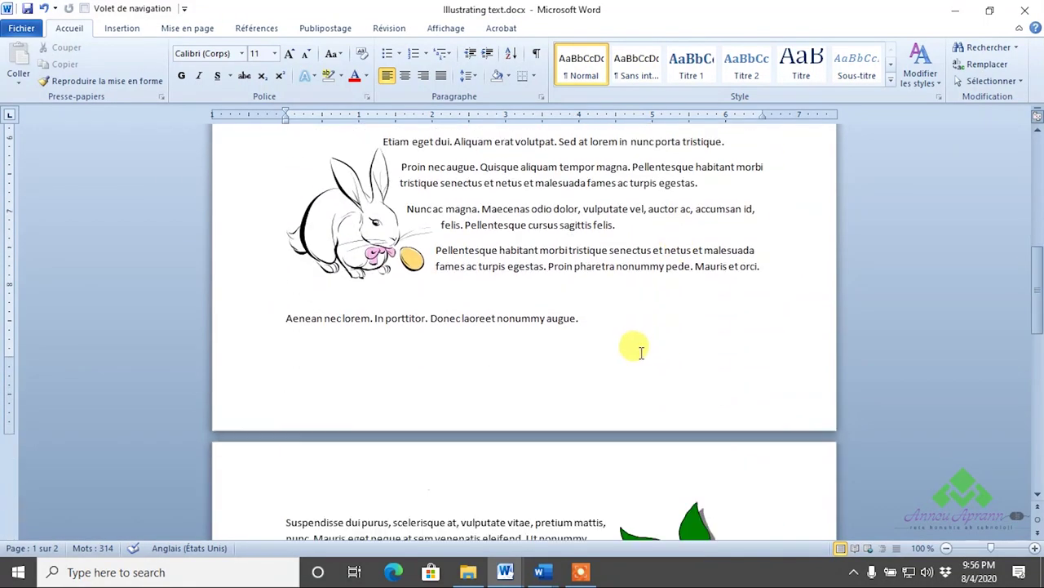
{"action": "scroll", "coordinate": [629, 346], "scroll_direction": "down", "scroll_amount": 1}
{"action": "scroll", "coordinate": [637, 353], "scroll_direction": "down", "scroll_amount": 4}
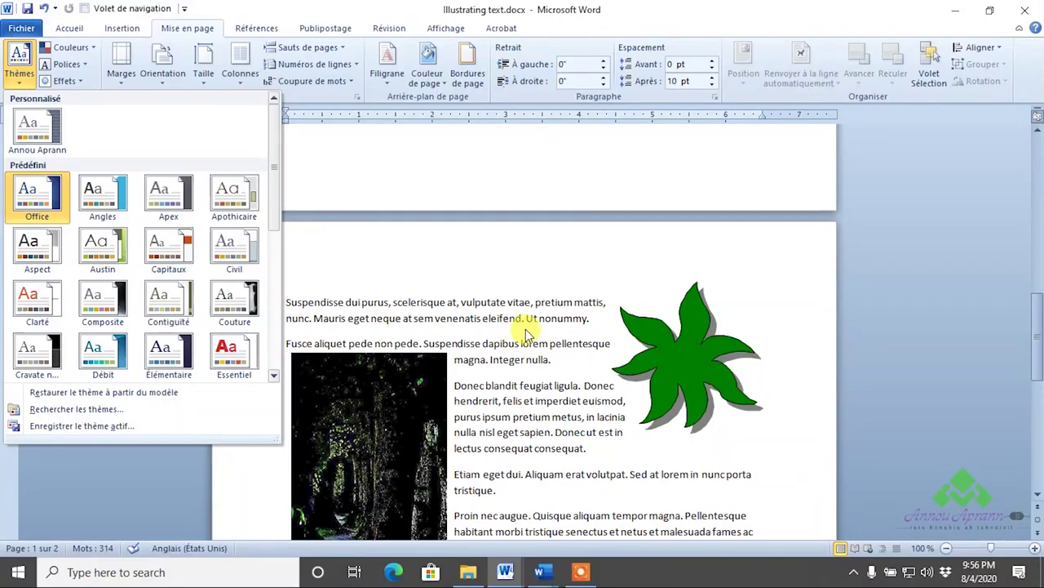
{"action": "left_click", "coordinate": [517, 322]}
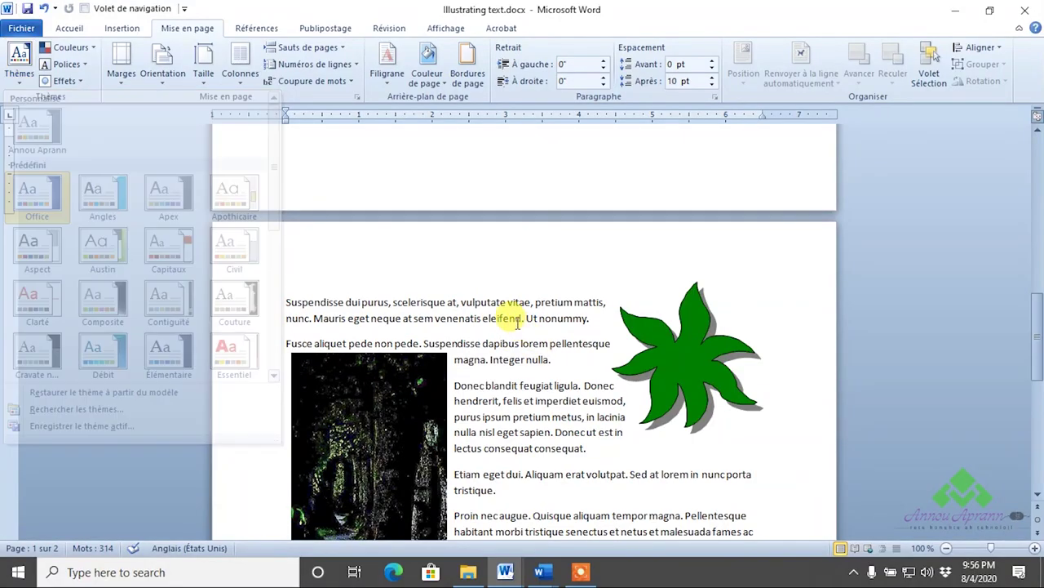
{"action": "scroll", "coordinate": [506, 302], "scroll_direction": "up", "scroll_amount": 10}
{"action": "scroll", "coordinate": [489, 275], "scroll_direction": "up", "scroll_amount": 1}
{"action": "scroll", "coordinate": [510, 278], "scroll_direction": "down", "scroll_amount": 1}
{"action": "scroll", "coordinate": [523, 279], "scroll_direction": "up", "scroll_amount": 3}
{"action": "scroll", "coordinate": [523, 278], "scroll_direction": "up", "scroll_amount": 2}
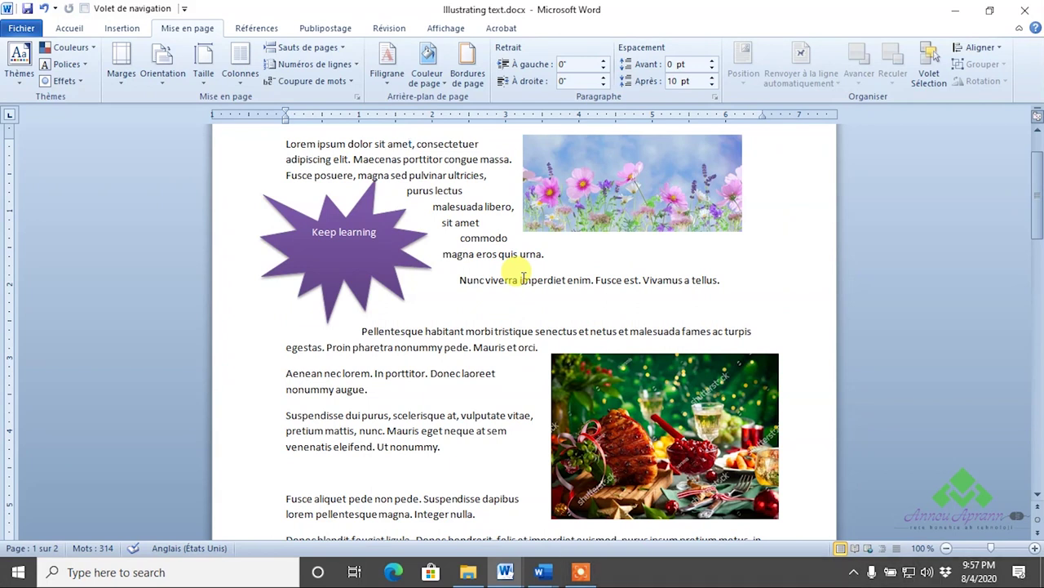
{"action": "scroll", "coordinate": [466, 224], "scroll_direction": "up", "scroll_amount": 2}
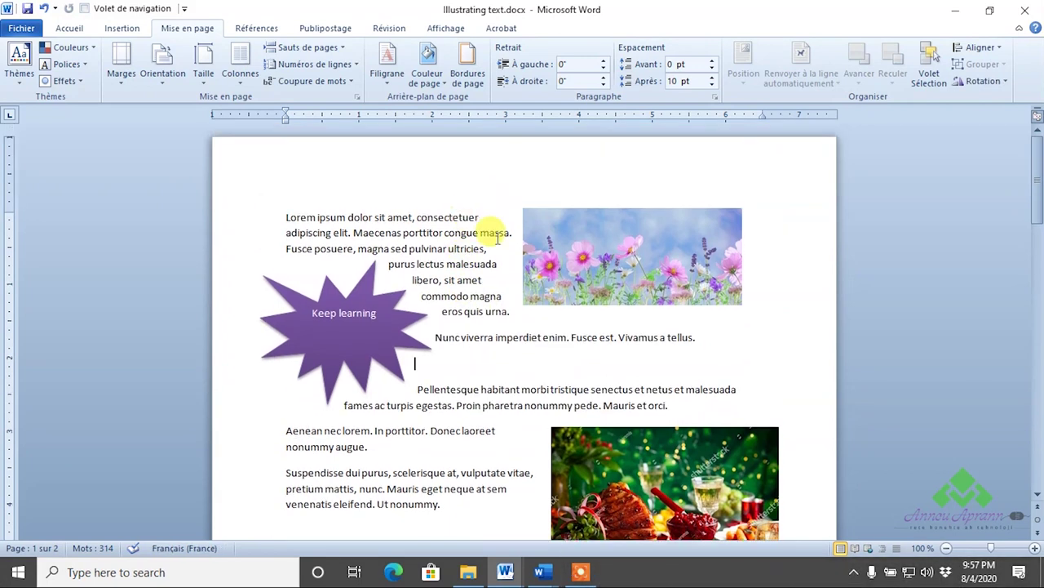
Select the flower photo and show its Color saturation, tone and recolour choices on the Format tab.
{"action": "left_click", "coordinate": [616, 242]}
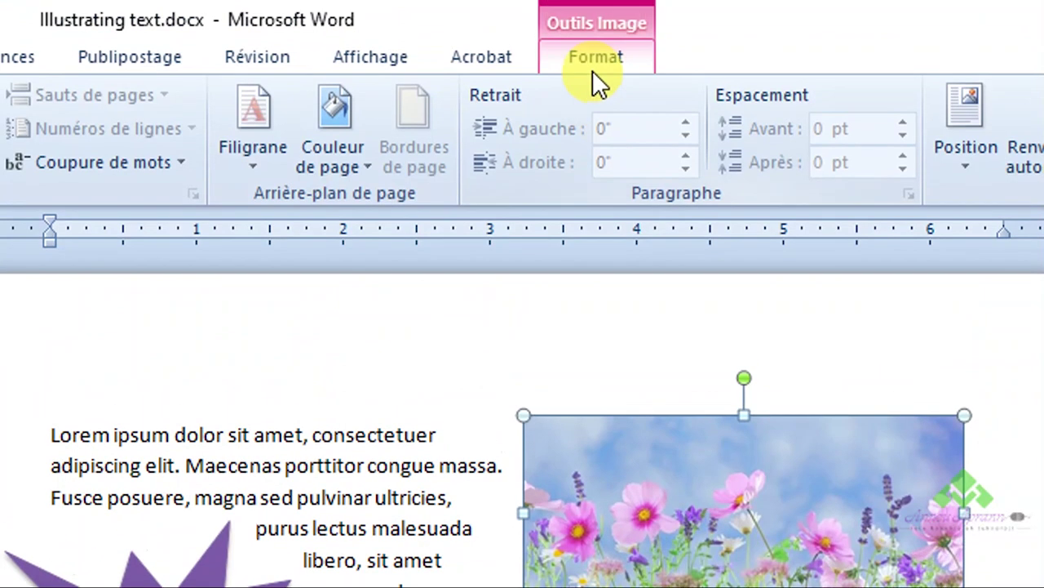
{"action": "left_click", "coordinate": [559, 28]}
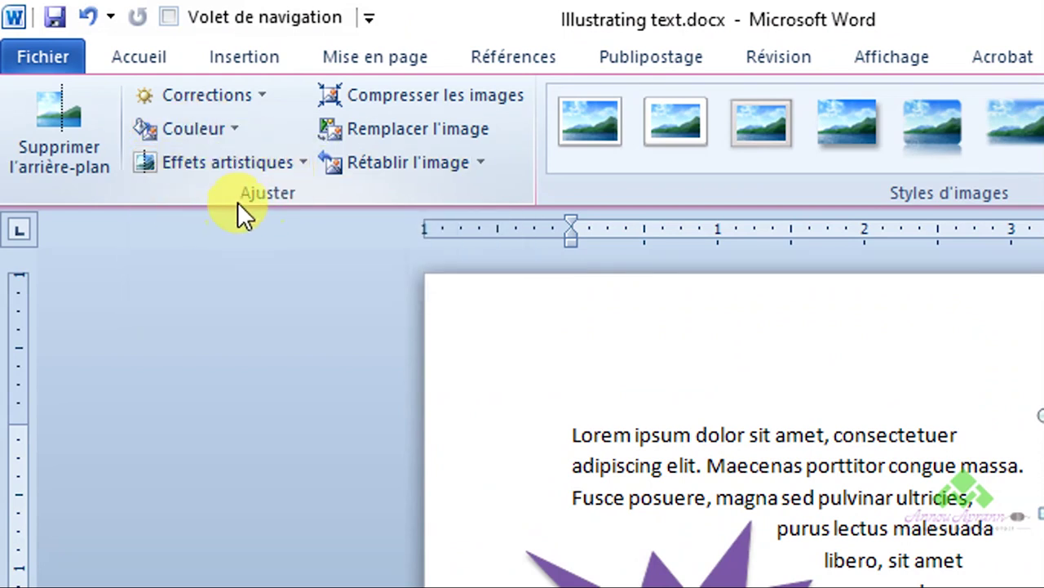
{"action": "left_click", "coordinate": [222, 127]}
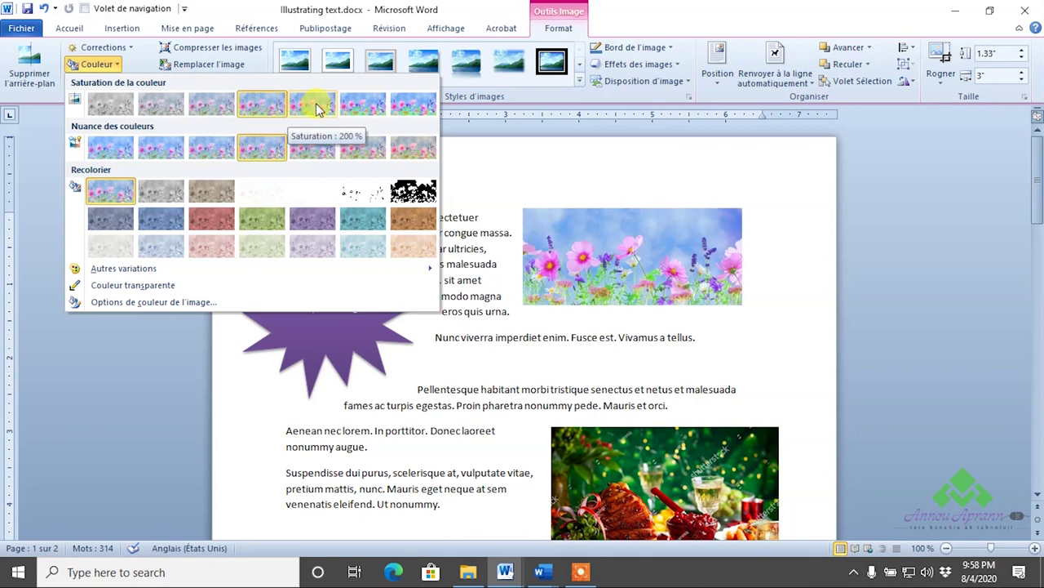
Give the flower photo 400% colour saturation and an 8800 K colour temperature.
{"action": "left_click", "coordinate": [405, 106]}
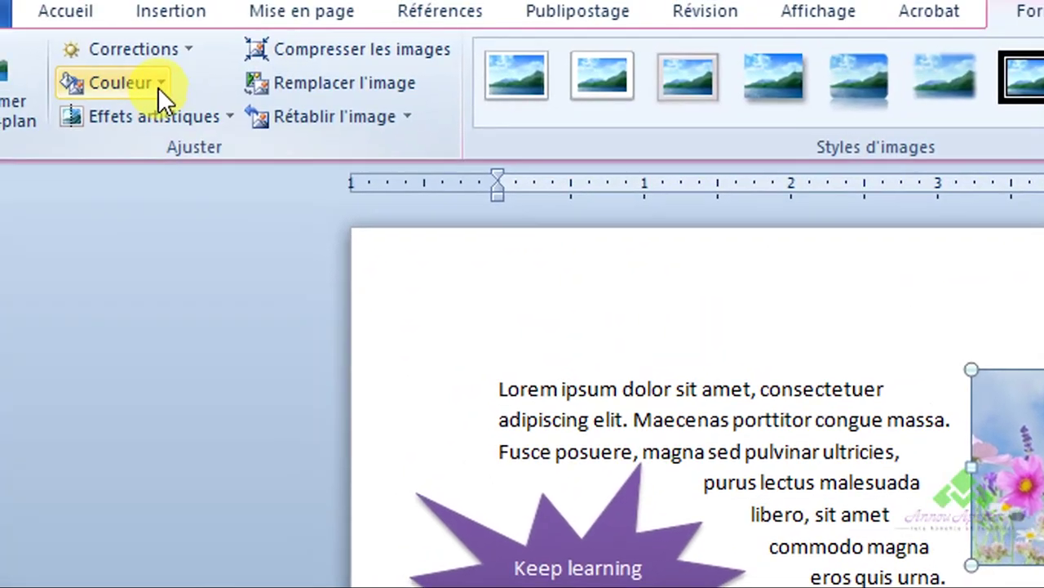
{"action": "left_click", "coordinate": [158, 88]}
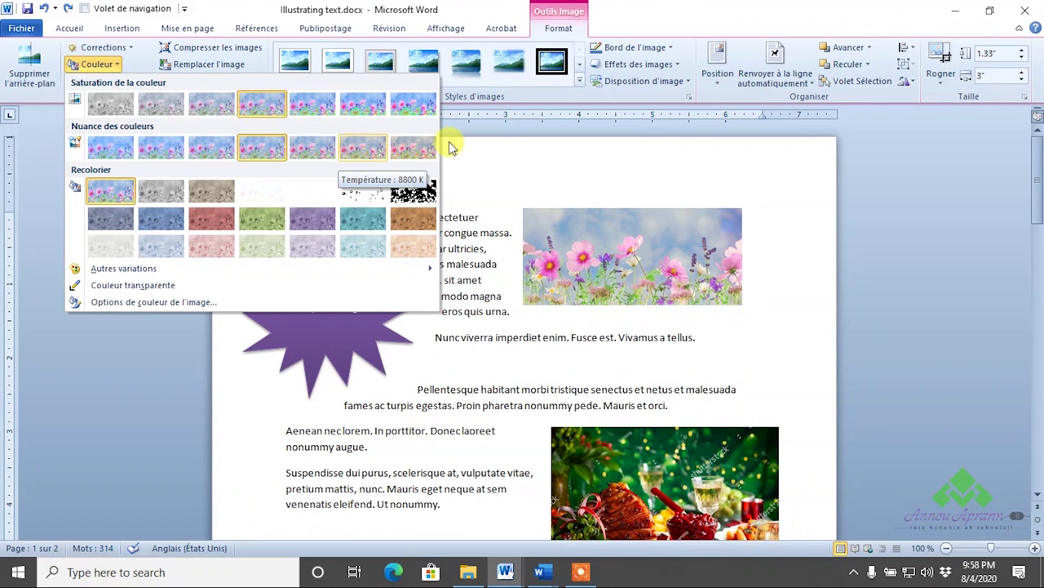
{"action": "left_click", "coordinate": [400, 146]}
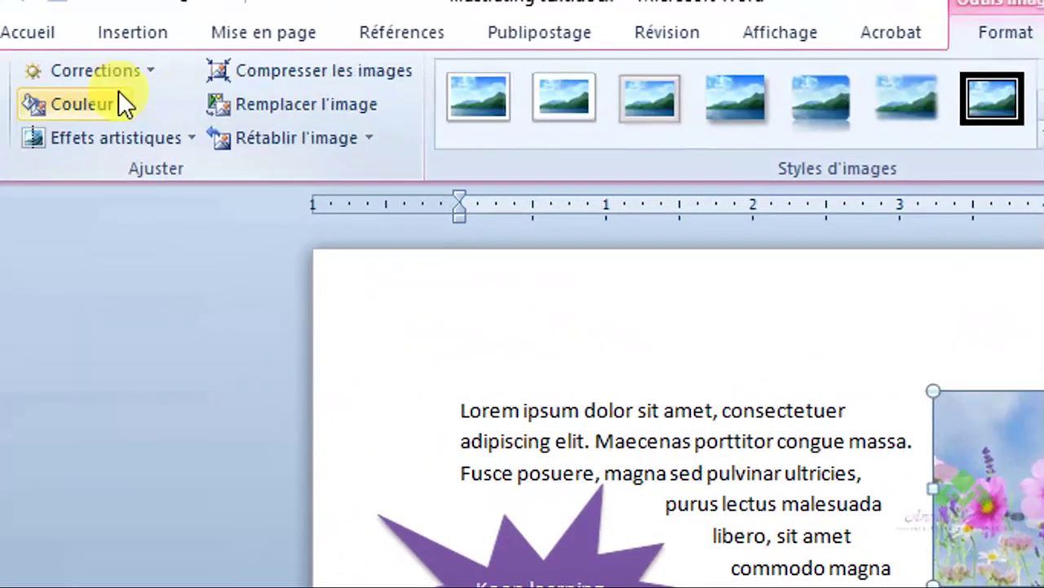
{"action": "left_click", "coordinate": [112, 62]}
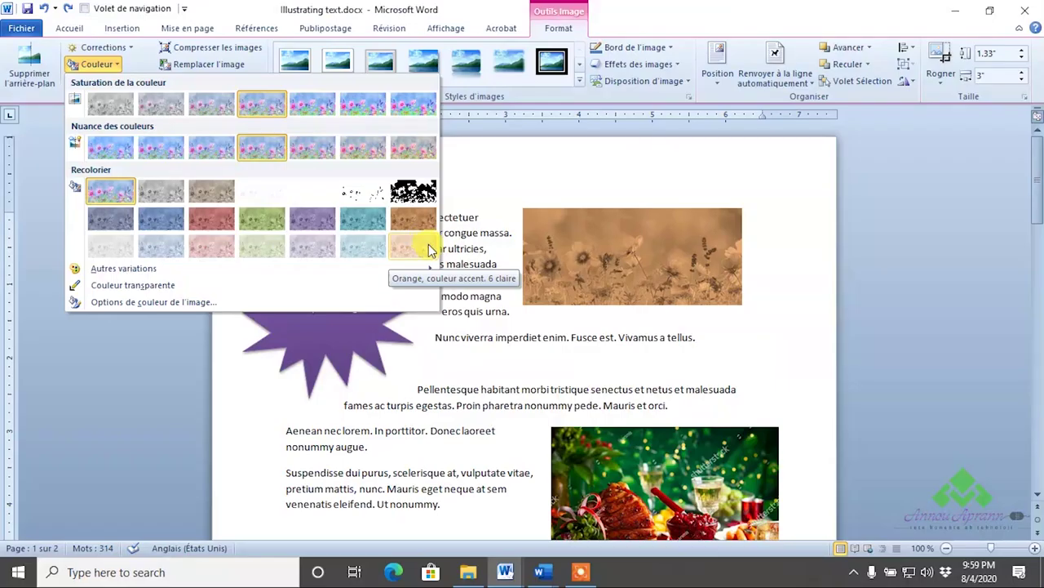
Try higher saturation and 11200 K, then recolour the flower photo light olive green accent 3.
{"action": "left_click", "coordinate": [488, 222]}
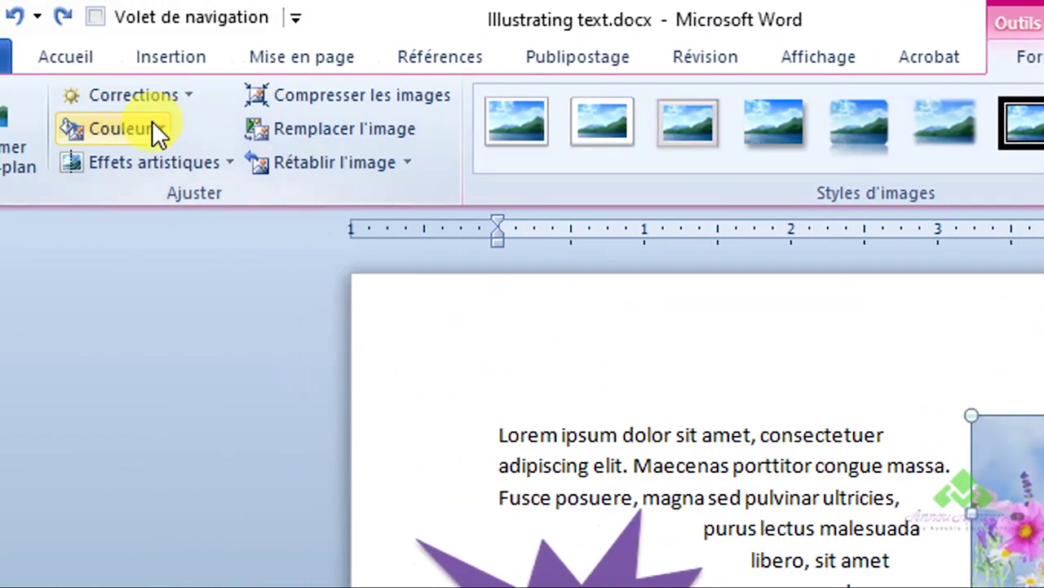
{"action": "left_click", "coordinate": [161, 126]}
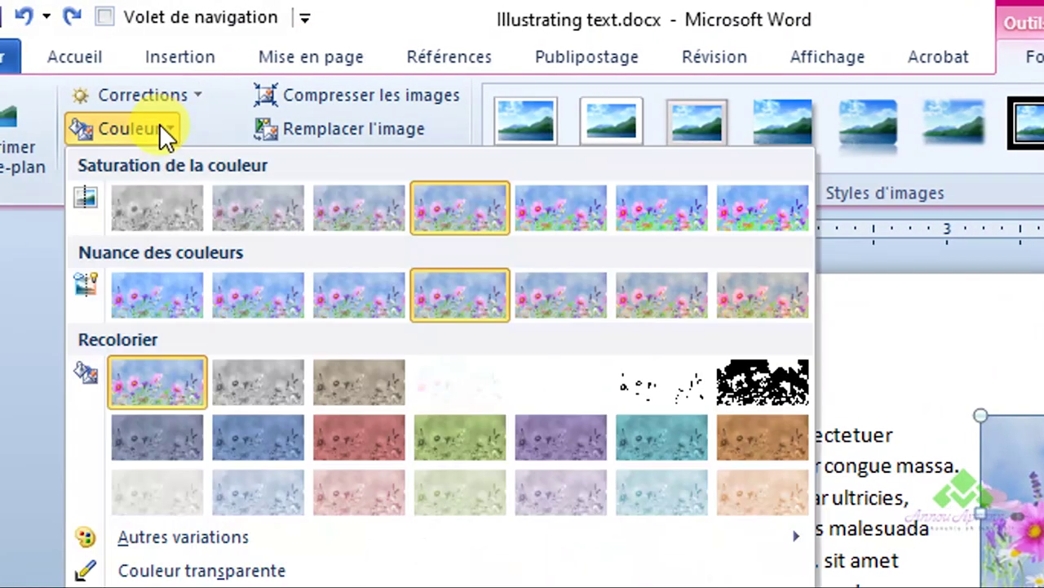
{"action": "left_click", "coordinate": [683, 208]}
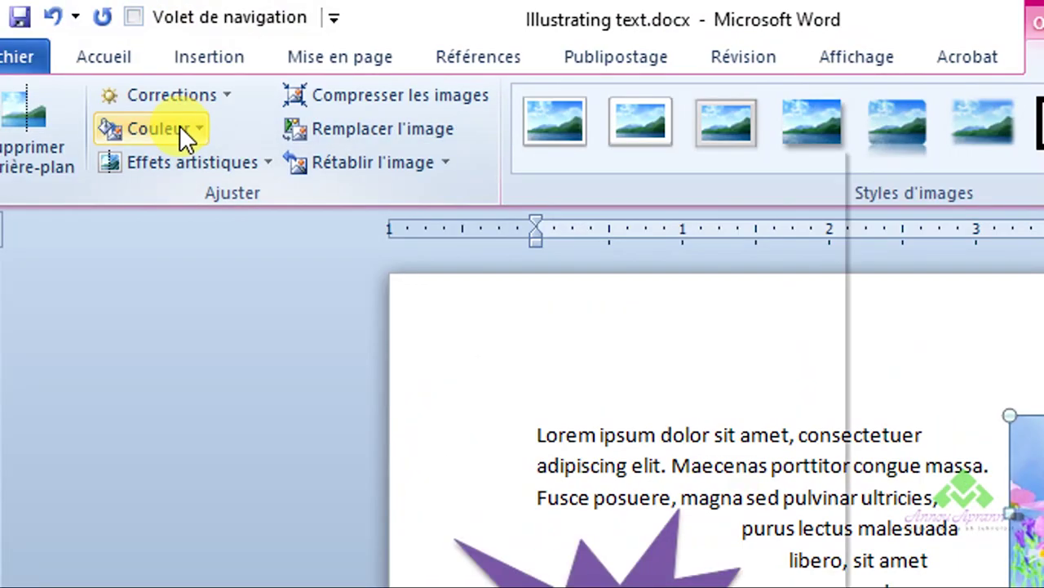
{"action": "left_click", "coordinate": [180, 129]}
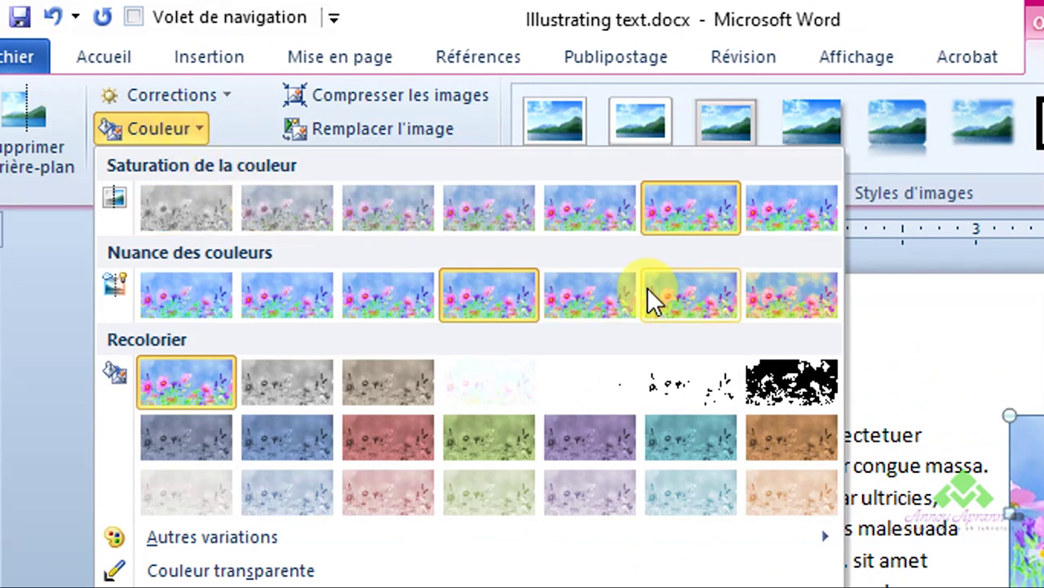
{"action": "left_click", "coordinate": [778, 291]}
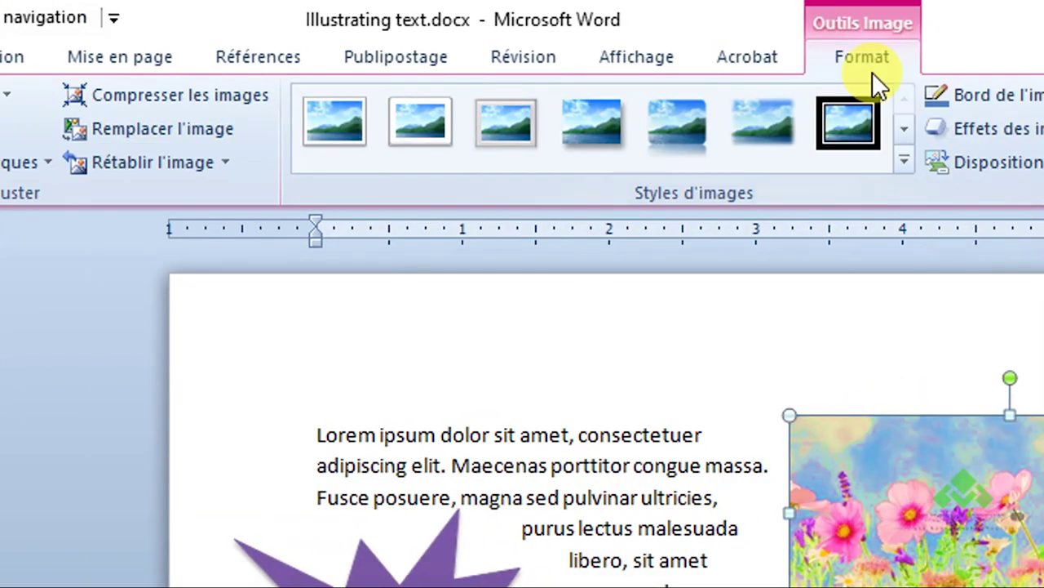
{"action": "left_click", "coordinate": [210, 128]}
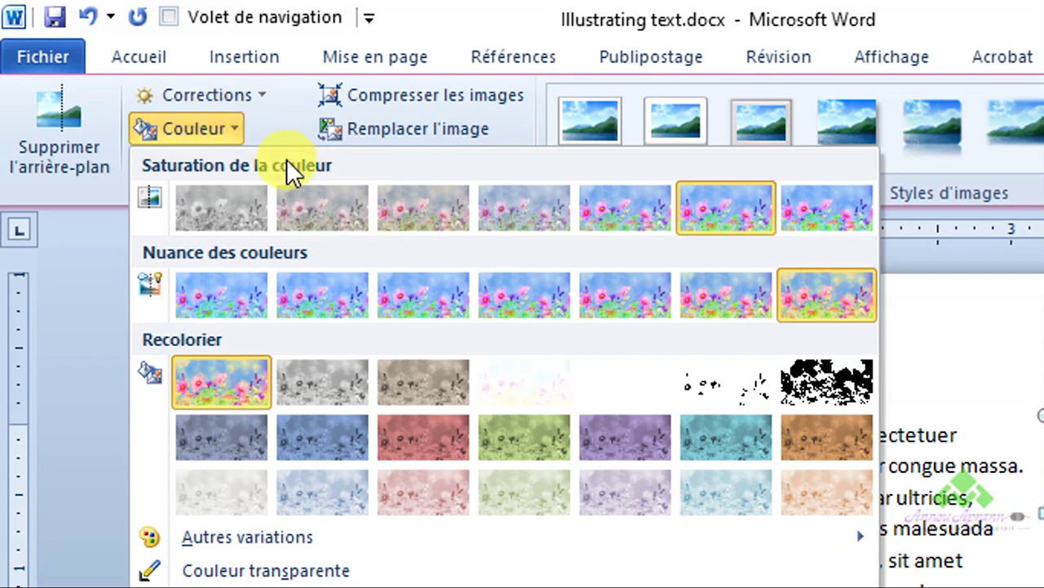
{"action": "left_click", "coordinate": [528, 478]}
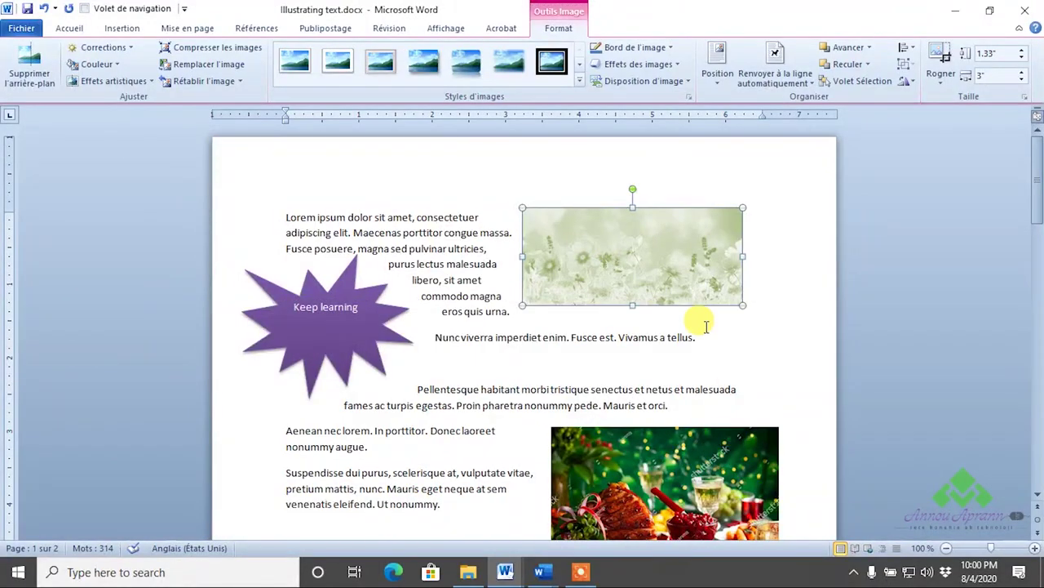
Deselect to view the green tint, then reselect the flower picture for editing.
{"action": "left_click", "coordinate": [684, 333]}
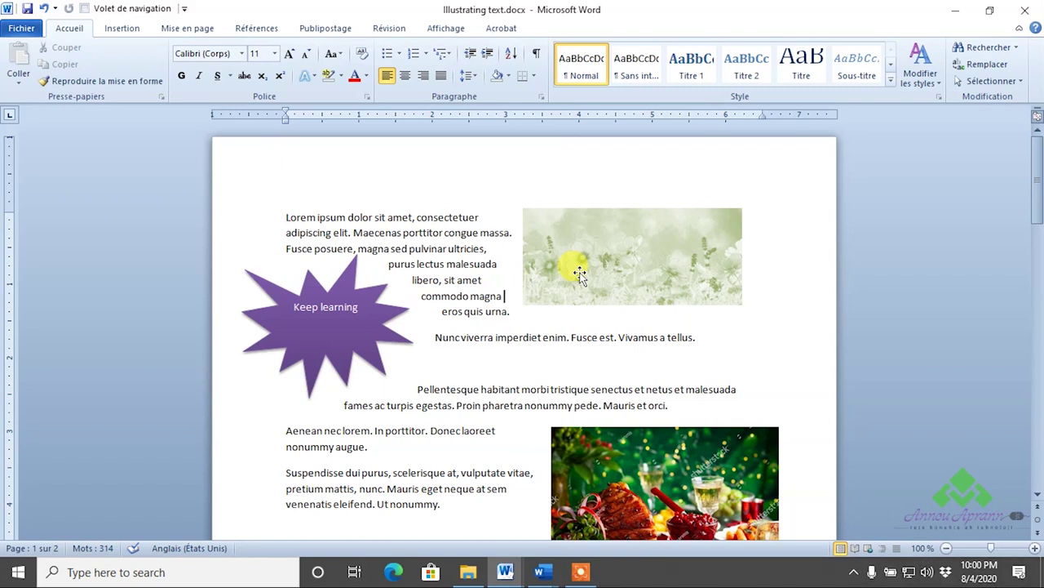
{"action": "double_click", "coordinate": [580, 275]}
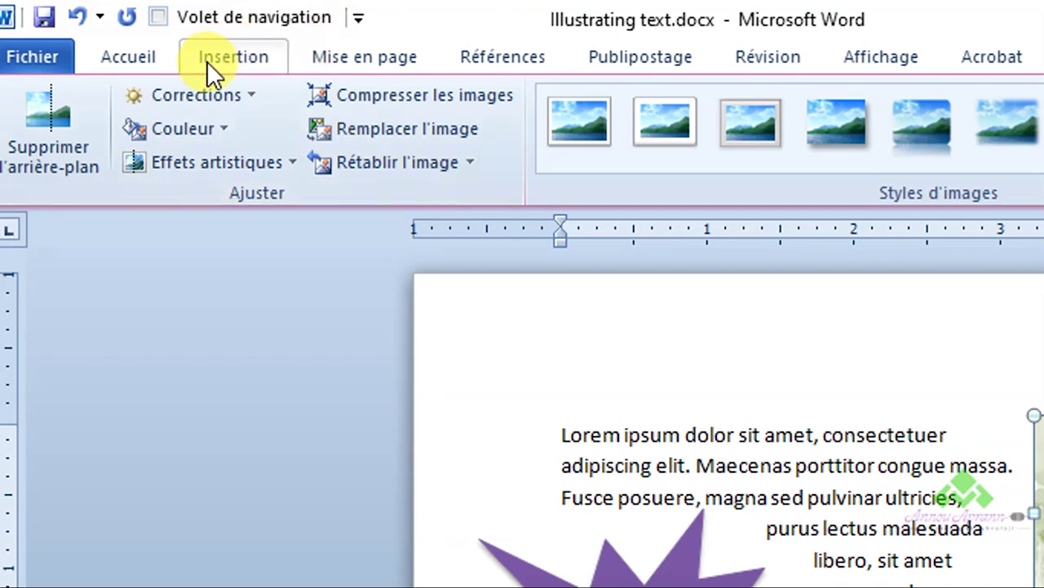
Open the Couleur options for the green-tinted flower picture.
{"action": "left_click", "coordinate": [196, 128]}
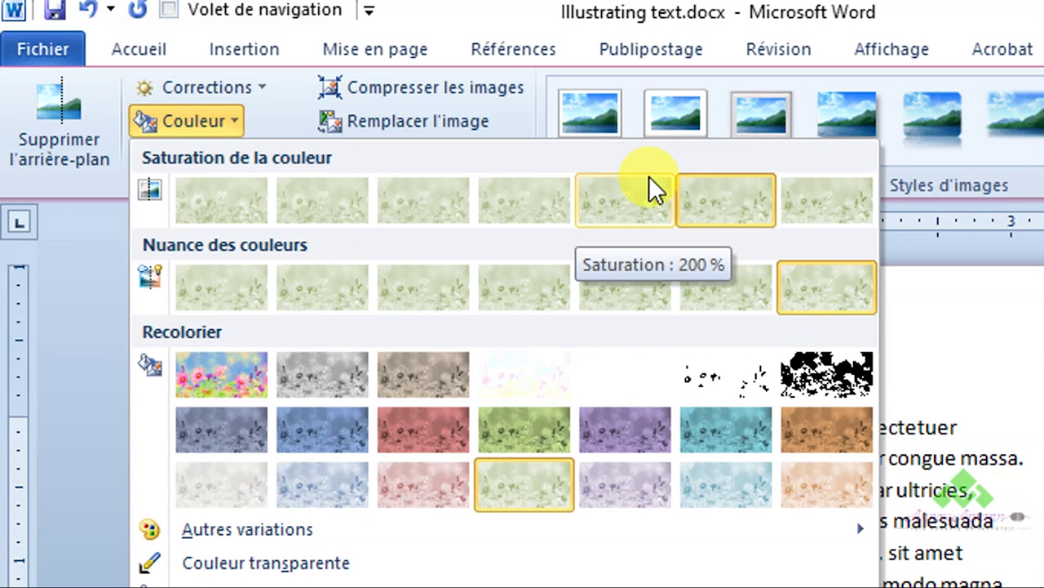
Close the Couleur gallery without applying any preset.
{"action": "left_click", "coordinate": [230, 127]}
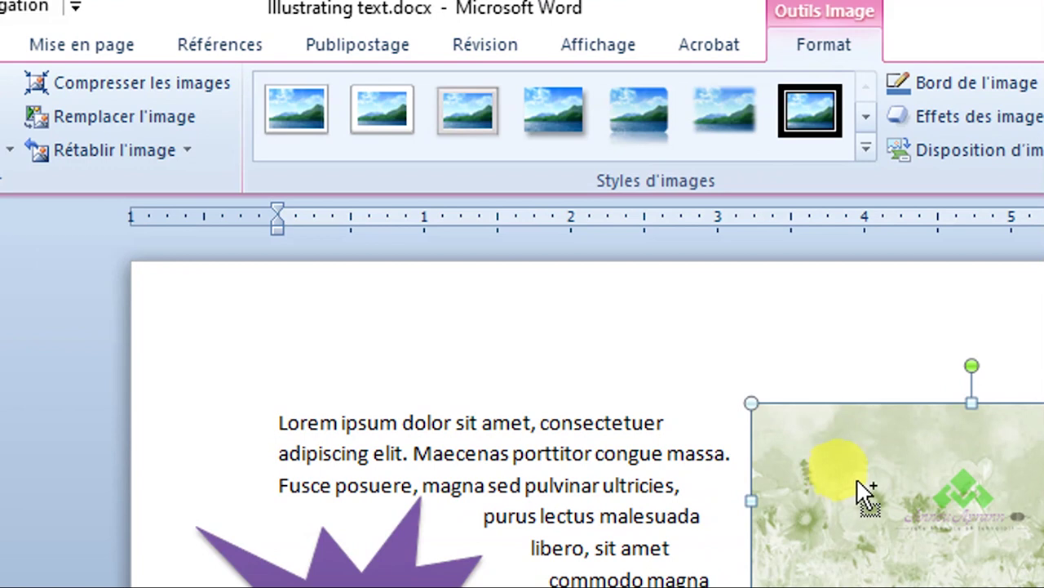
Restore the flower photo's original colours and open the Effets artistiques gallery.
{"action": "left_click_drag", "start_coordinate": [854, 492], "coordinate": [859, 494]}
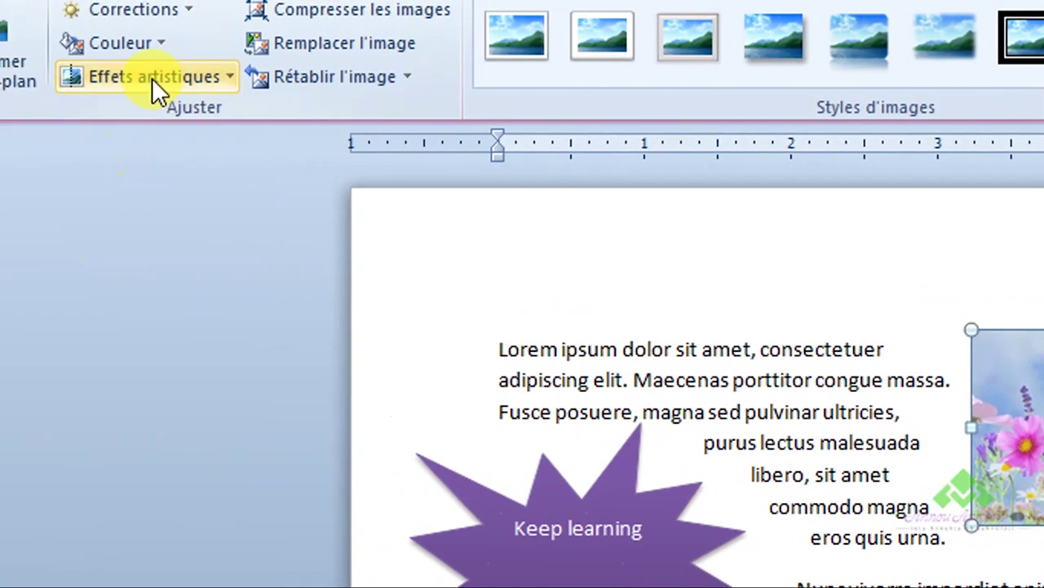
{"action": "left_click", "coordinate": [152, 77]}
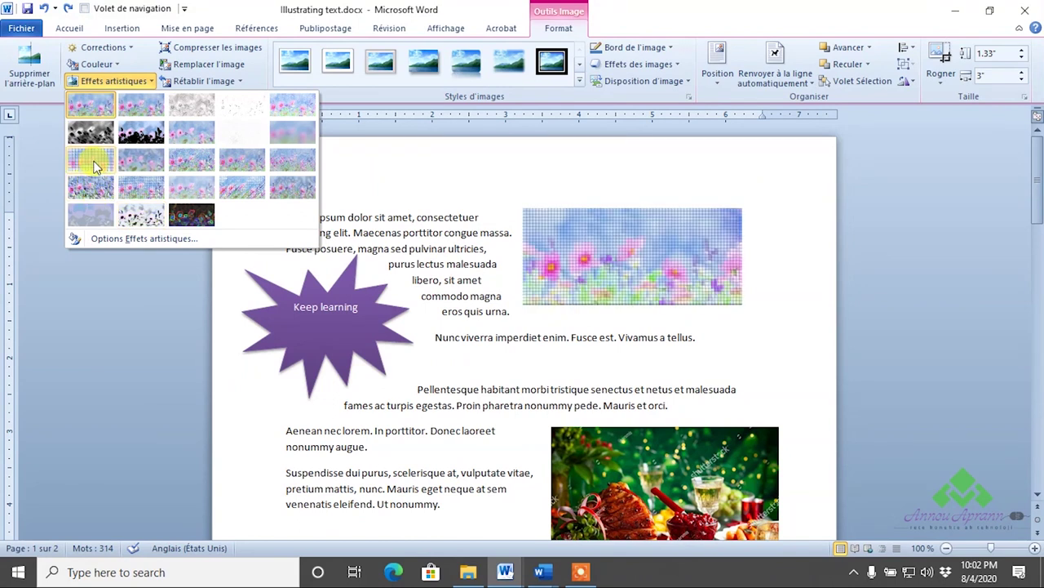
Apply the grid artistic effect to the flower photo with 59% transparency and grid size 9.
{"action": "left_click", "coordinate": [91, 159]}
{"action": "left_click", "coordinate": [123, 82]}
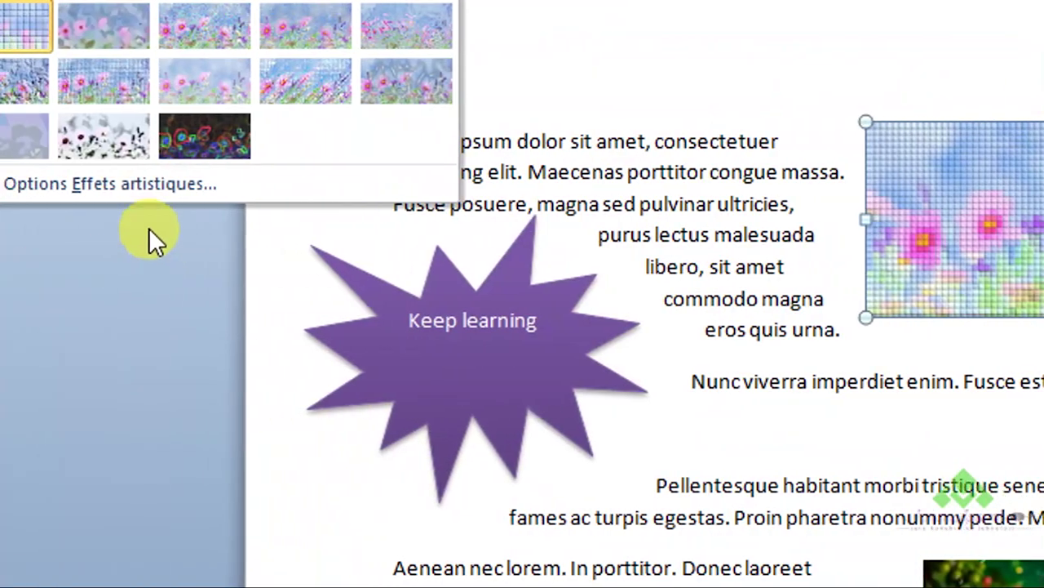
{"action": "left_click", "coordinate": [122, 185]}
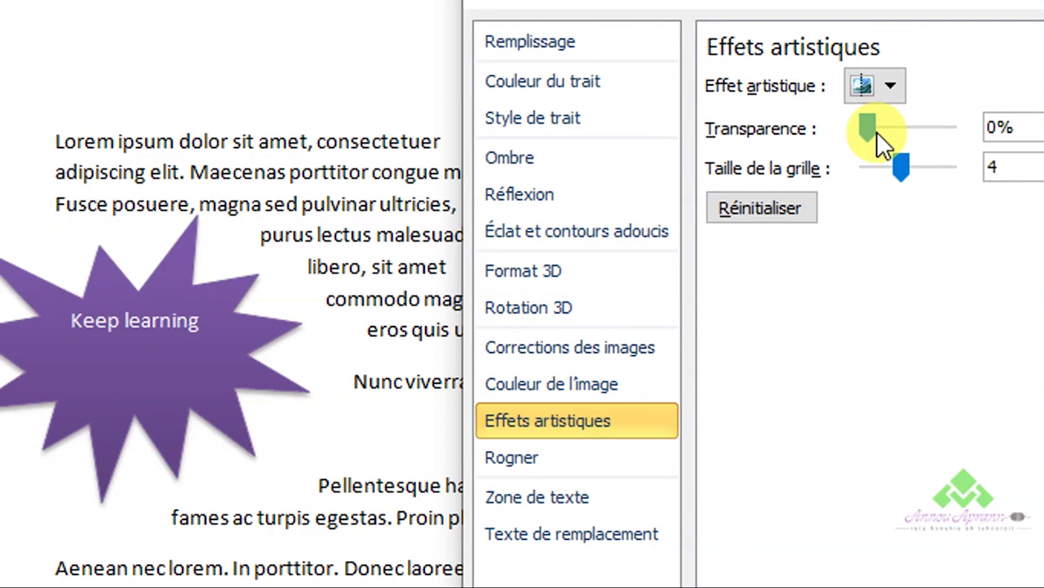
{"action": "left_click_drag", "start_coordinate": [878, 134], "coordinate": [884, 131]}
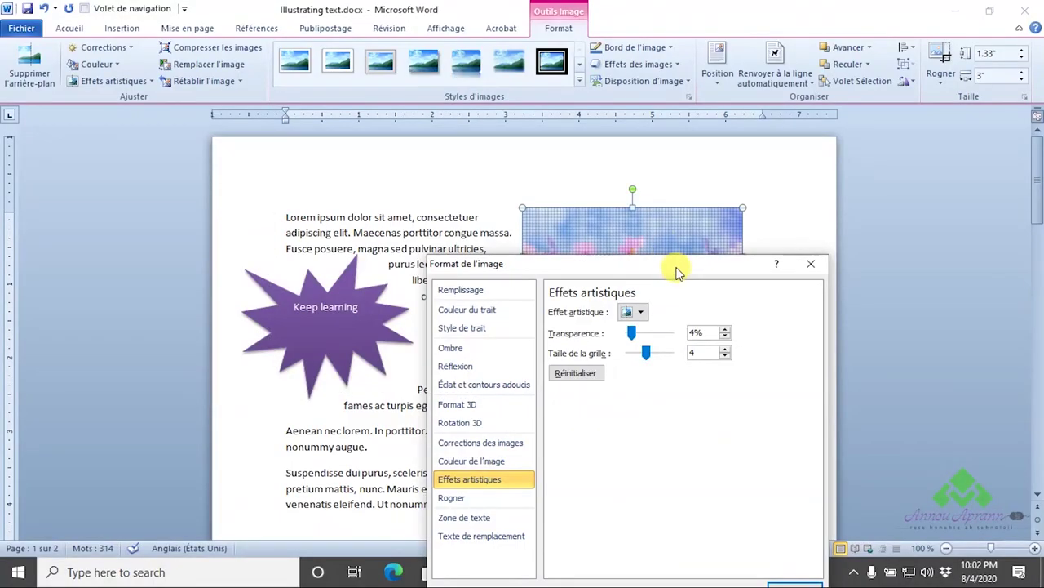
{"action": "mouse_move", "coordinate": [685, 273]}
{"action": "left_mouse_down"}
{"action": "mouse_move", "coordinate": [847, 347]}
{"action": "mouse_move", "coordinate": [292, 125]}
{"action": "left_mouse_up"}
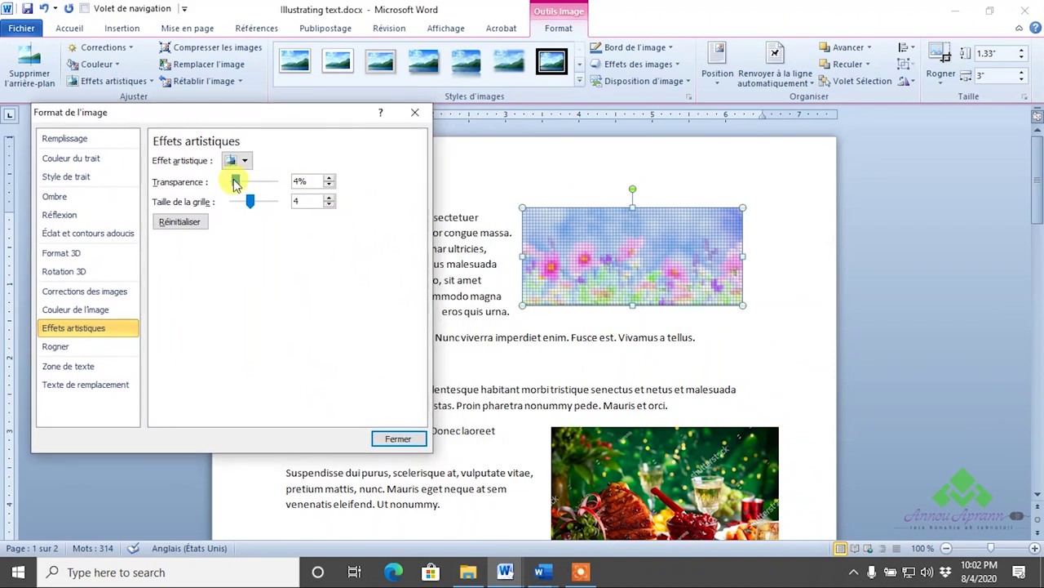
{"action": "left_click_drag", "start_coordinate": [235, 181], "coordinate": [235, 180]}
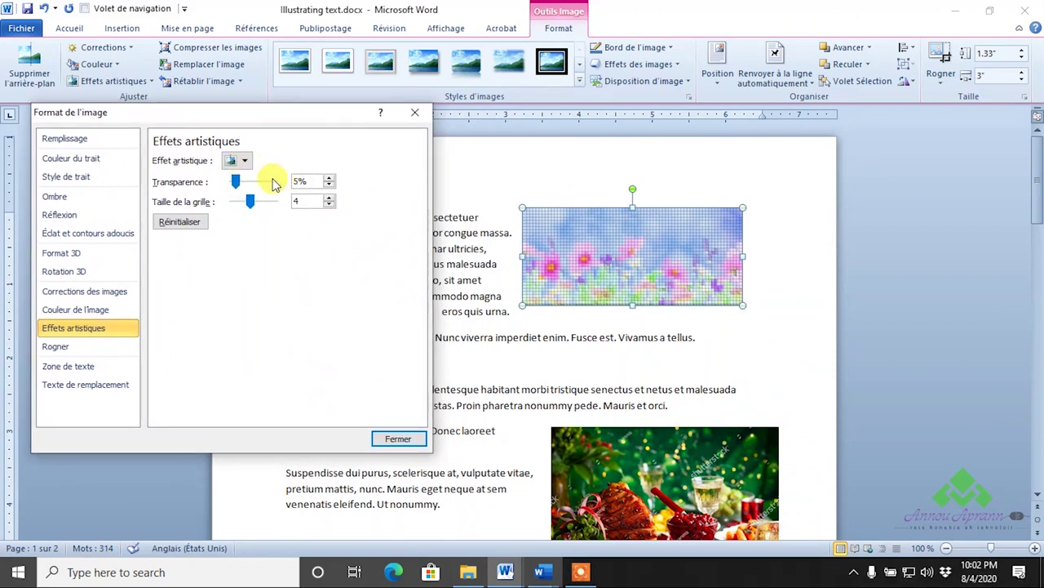
{"action": "mouse_move", "coordinate": [236, 181]}
{"action": "left_mouse_down"}
{"action": "mouse_move", "coordinate": [258, 181]}
{"action": "mouse_move", "coordinate": [271, 203]}
{"action": "left_mouse_up"}
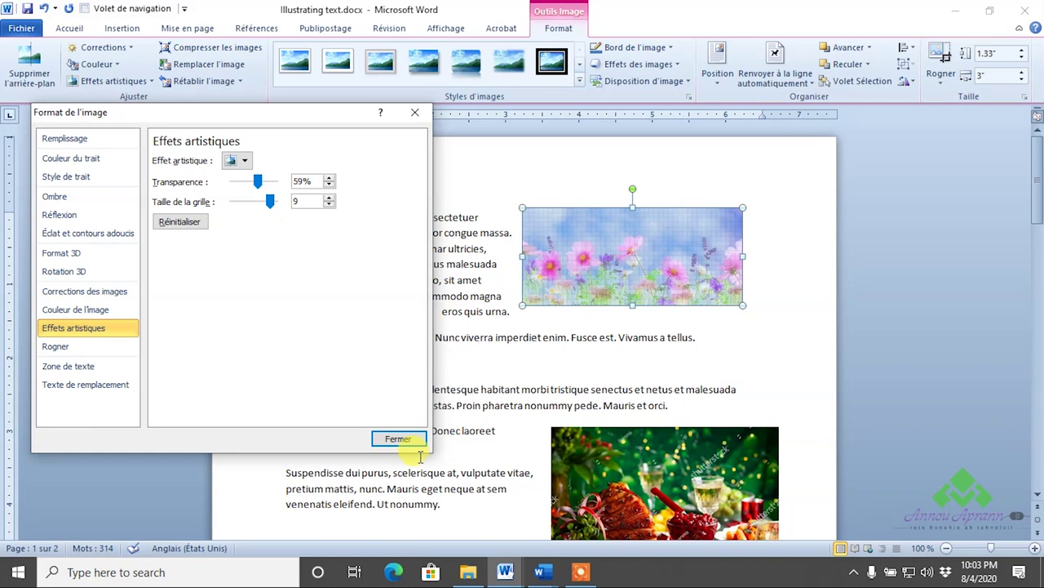
{"action": "left_click", "coordinate": [401, 439]}
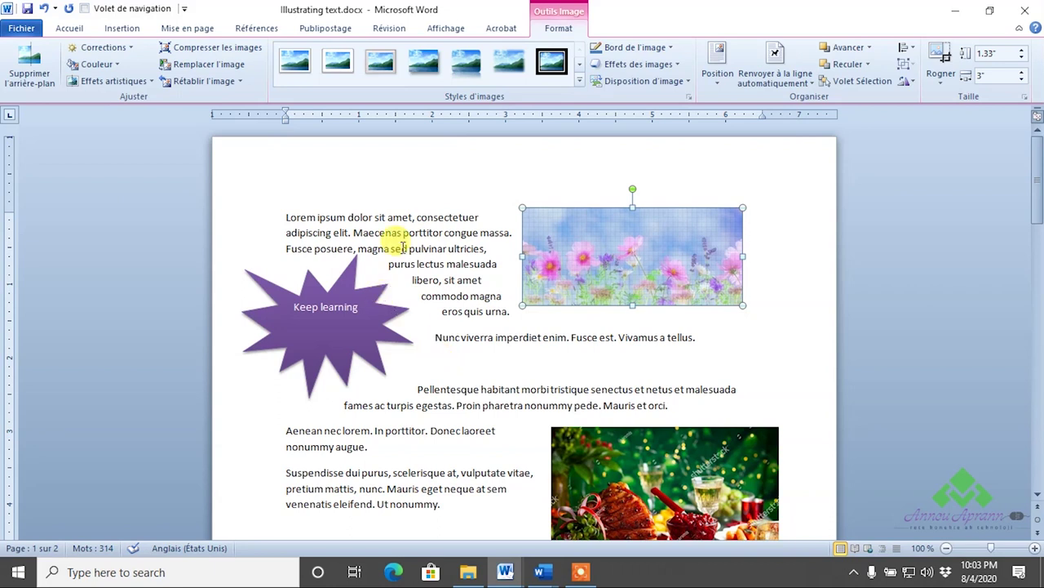
{"action": "left_click", "coordinate": [98, 64]}
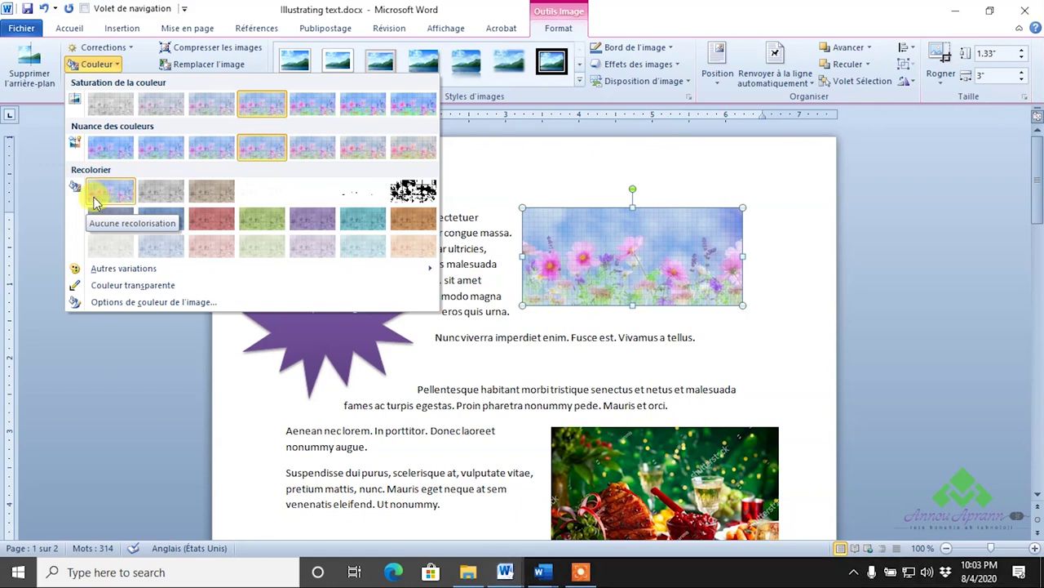
{"action": "left_click", "coordinate": [94, 64]}
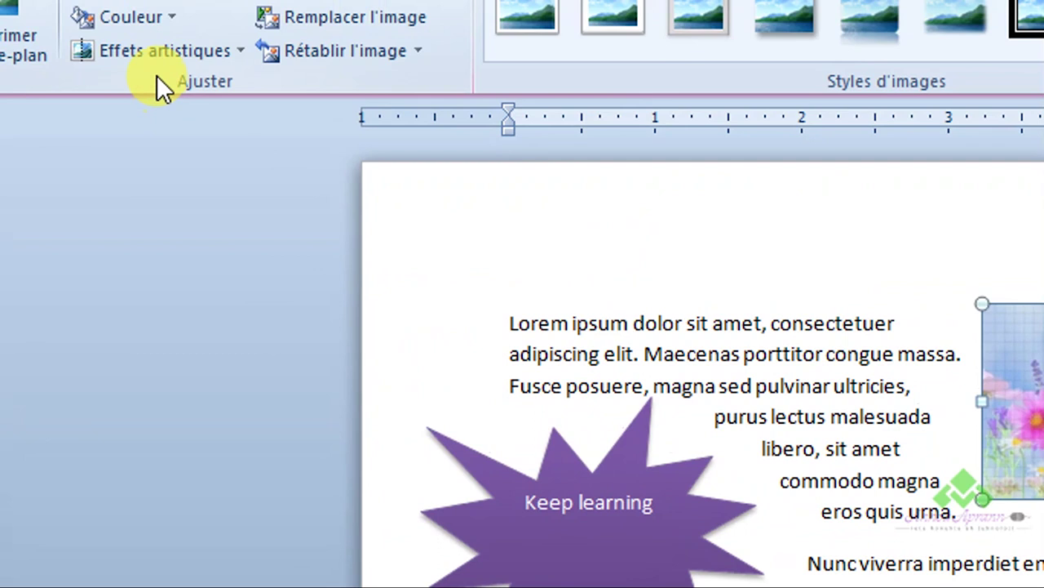
{"action": "left_click", "coordinate": [158, 80]}
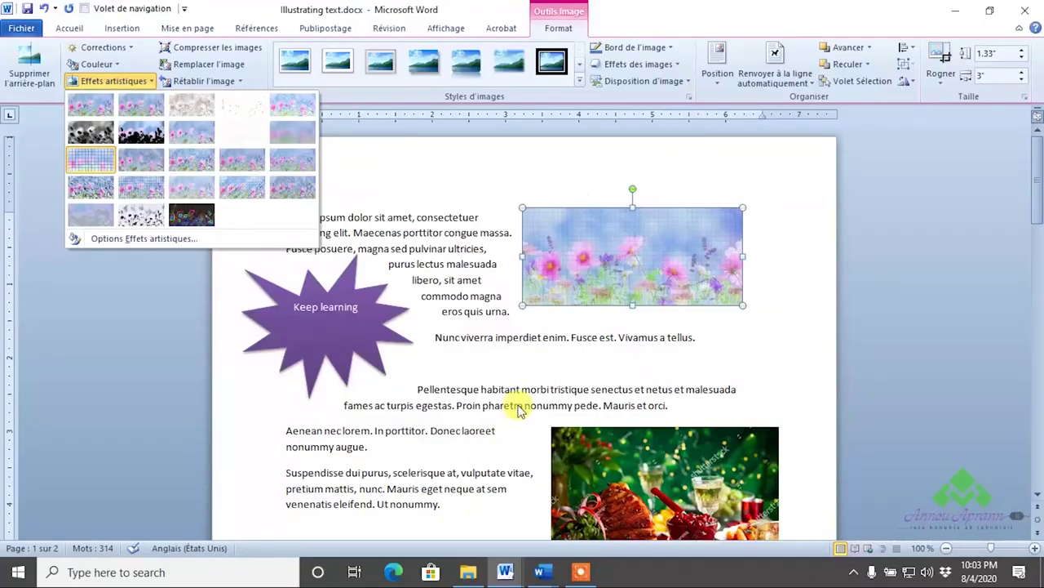
{"action": "key", "text": "Escape"}
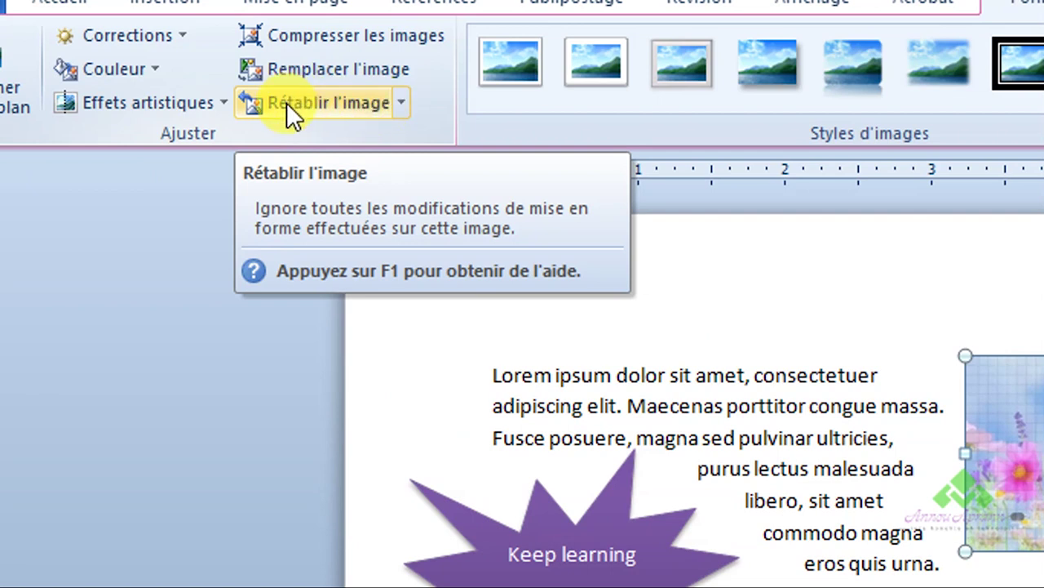
Reset the flower photo's formatting and size with Rétablir l'image, undoing a stray move, then deselect.
{"action": "left_click", "coordinate": [287, 102]}
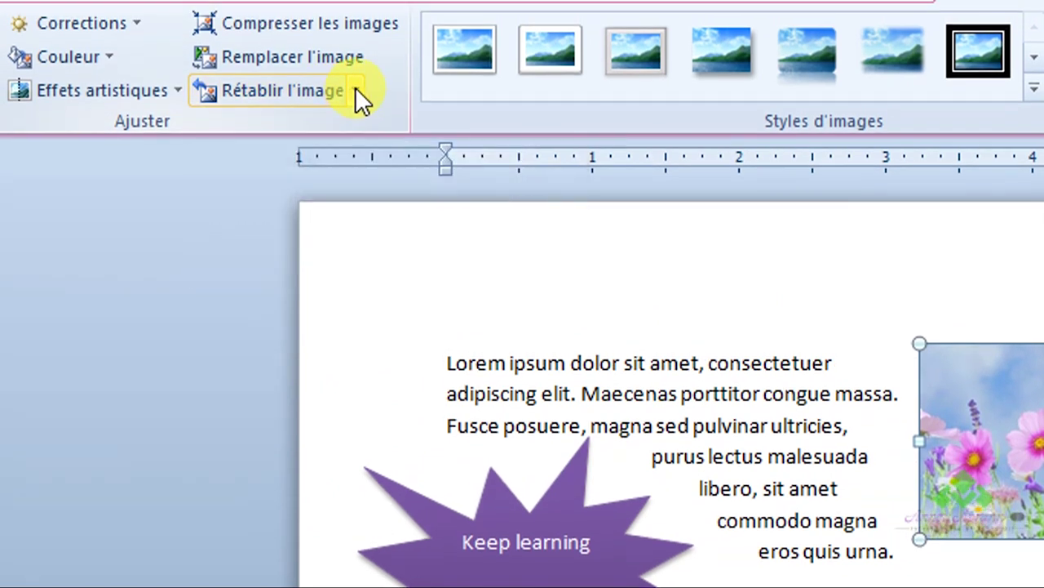
{"action": "left_click", "coordinate": [355, 89]}
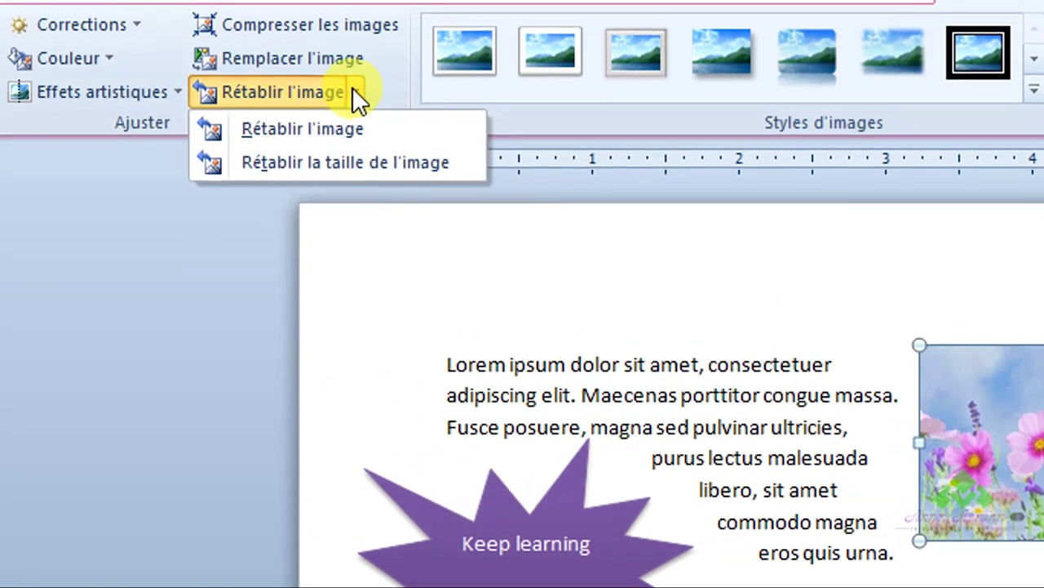
{"action": "left_click", "coordinate": [343, 155]}
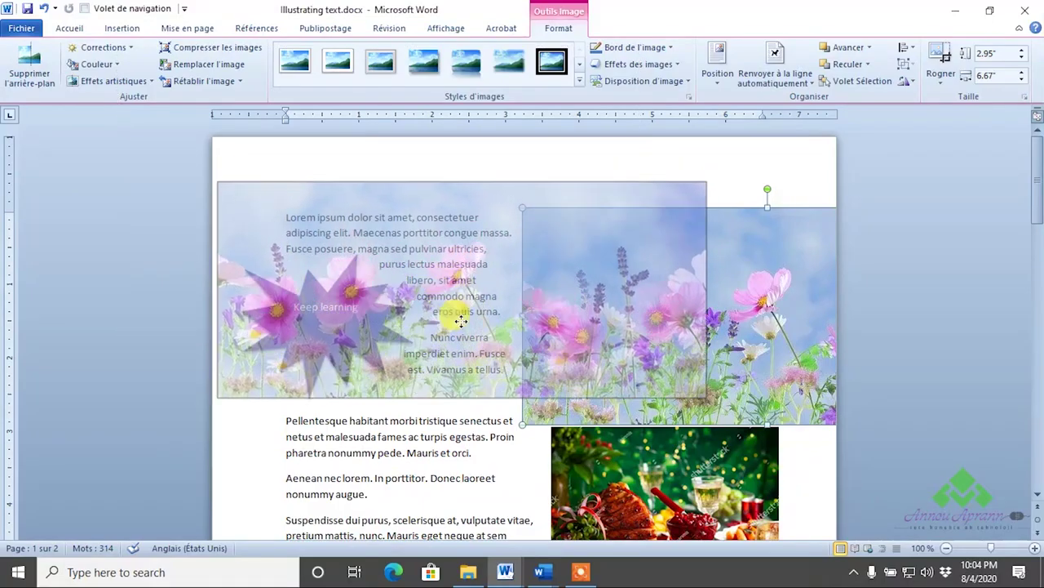
{"action": "left_click_drag", "start_coordinate": [539, 290], "coordinate": [457, 294]}
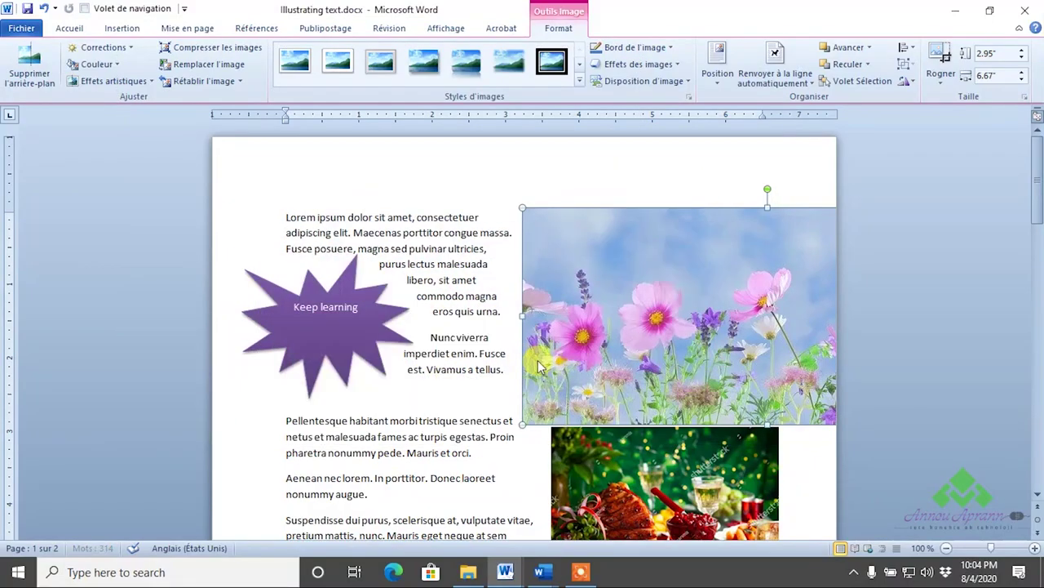
{"action": "left_click_drag", "start_coordinate": [556, 317], "coordinate": [581, 300]}
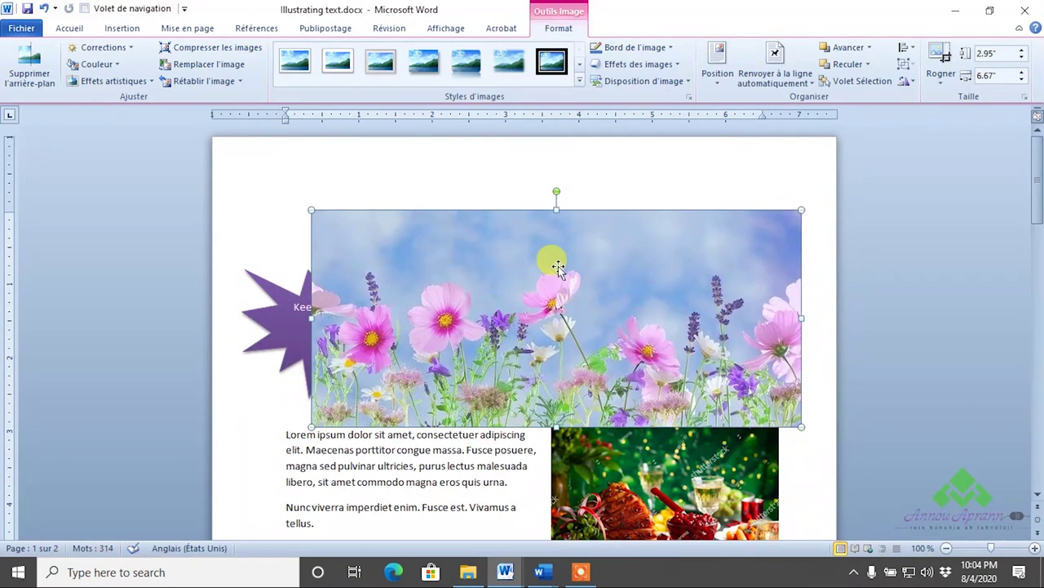
{"action": "left_click_drag", "start_coordinate": [558, 268], "coordinate": [590, 278]}
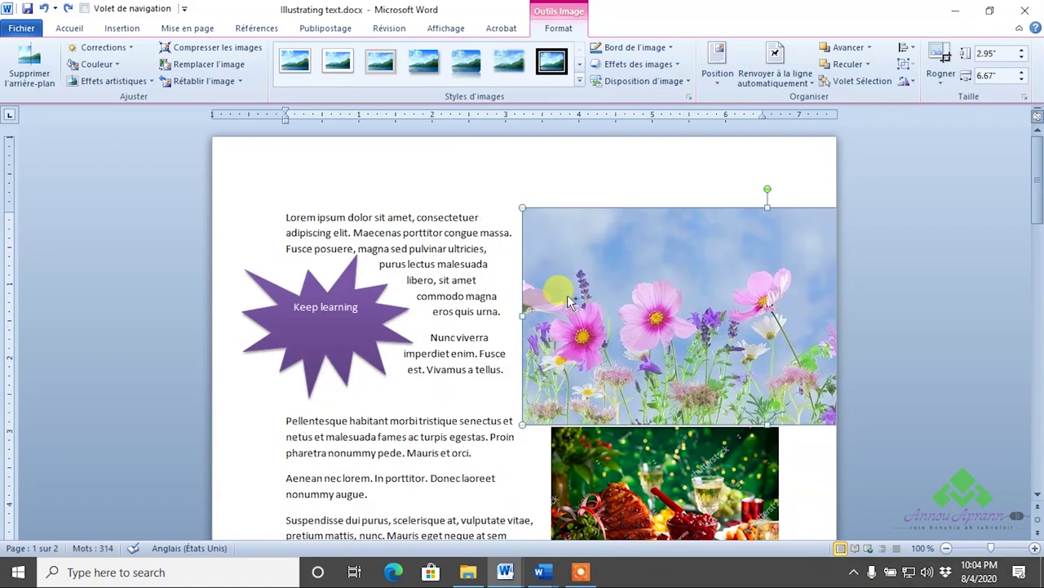
{"action": "key", "text": "ctrl+z"}
{"action": "left_click", "coordinate": [629, 355]}
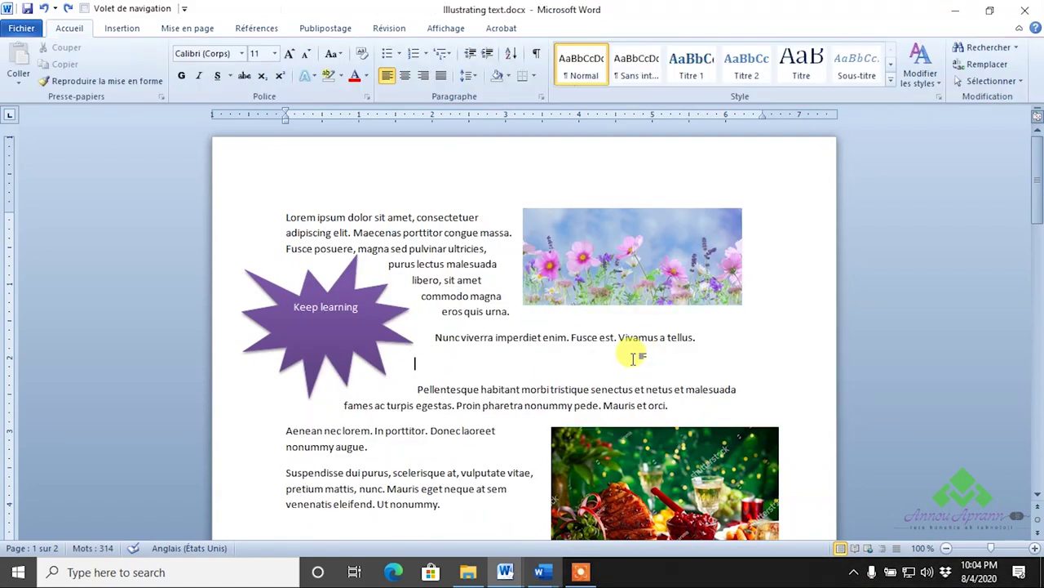
Select each illustration in turn: flower photo, food photo, rabbit drawing, page-2 forest image, green star.
{"action": "scroll", "coordinate": [628, 343], "scroll_direction": "down", "scroll_amount": 2}
{"action": "scroll", "coordinate": [612, 340], "scroll_direction": "up", "scroll_amount": 2}
{"action": "left_click", "coordinate": [589, 256]}
{"action": "left_click", "coordinate": [666, 433]}
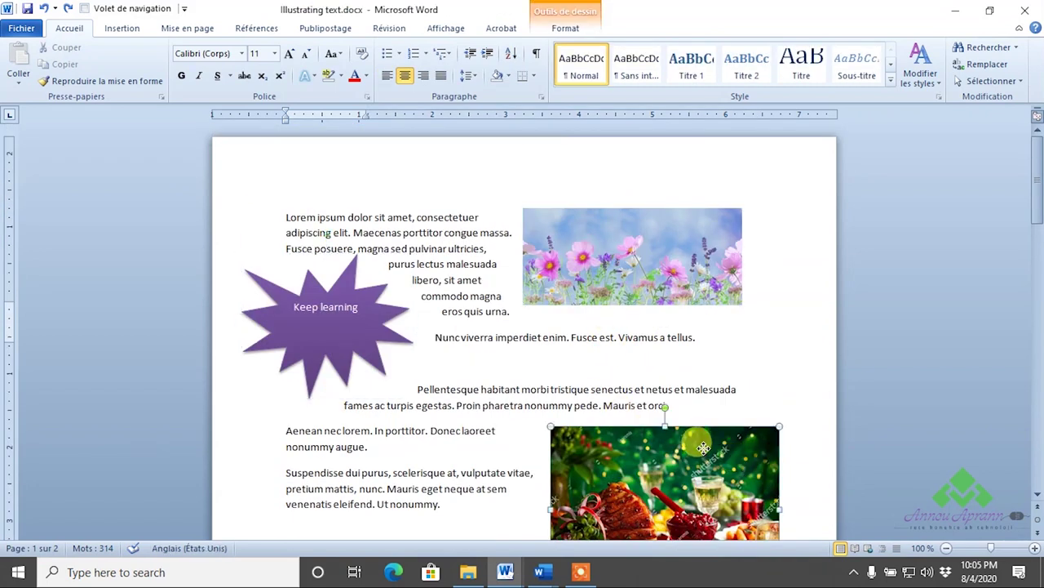
{"action": "scroll", "coordinate": [664, 416], "scroll_direction": "down", "scroll_amount": 10}
{"action": "left_click", "coordinate": [357, 260]}
{"action": "scroll", "coordinate": [384, 294], "scroll_direction": "down", "scroll_amount": 7}
{"action": "left_click", "coordinate": [419, 333]}
{"action": "left_click", "coordinate": [694, 273]}
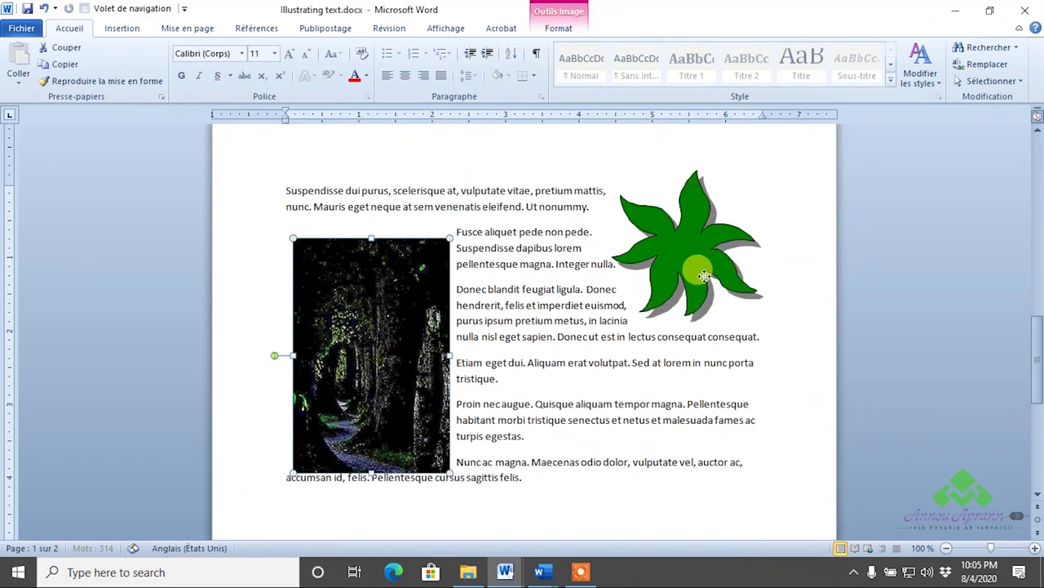
{"action": "left_click_drag", "start_coordinate": [1035, 364], "coordinate": [999, 161]}
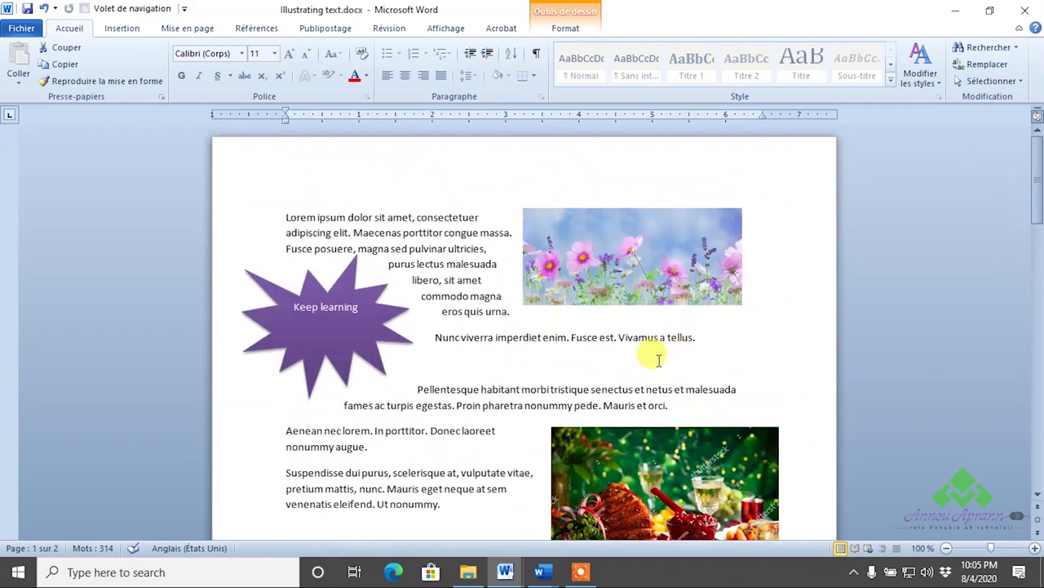
Return to the flower photo, then settle on the Christmas food photo beside 'Aenean nec lorem'.
{"action": "left_click", "coordinate": [625, 282]}
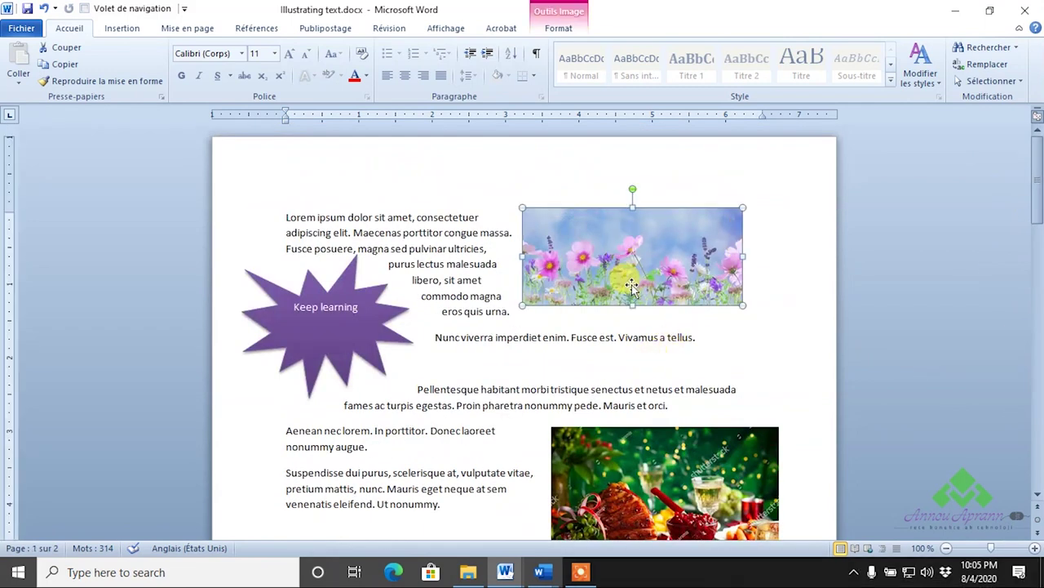
{"action": "scroll", "coordinate": [625, 282], "scroll_direction": "down", "scroll_amount": 4}
{"action": "left_click", "coordinate": [645, 271]}
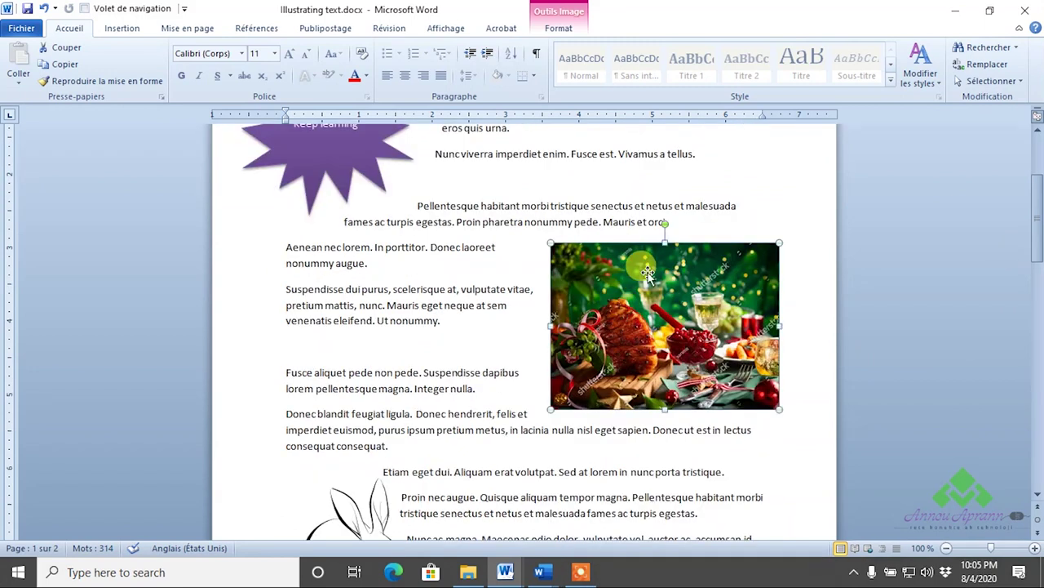
{"action": "left_click", "coordinate": [487, 448]}
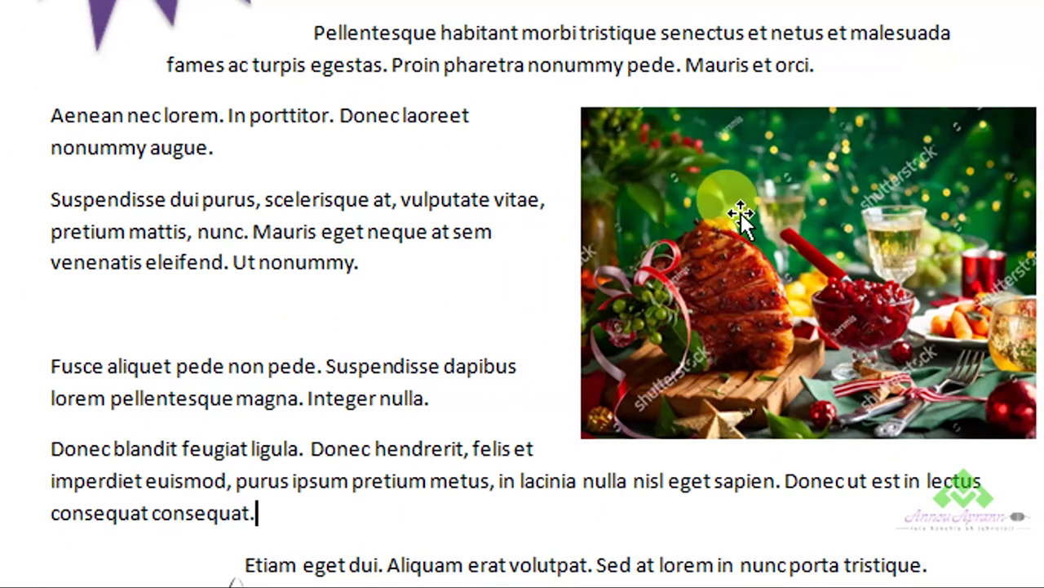
{"action": "left_click", "coordinate": [741, 216]}
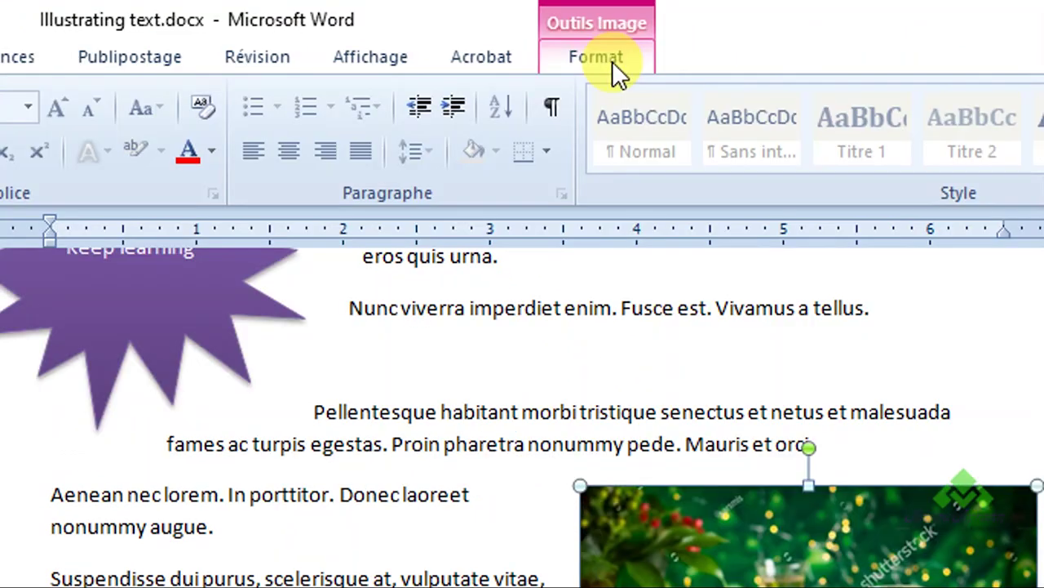
{"action": "left_click", "coordinate": [612, 61]}
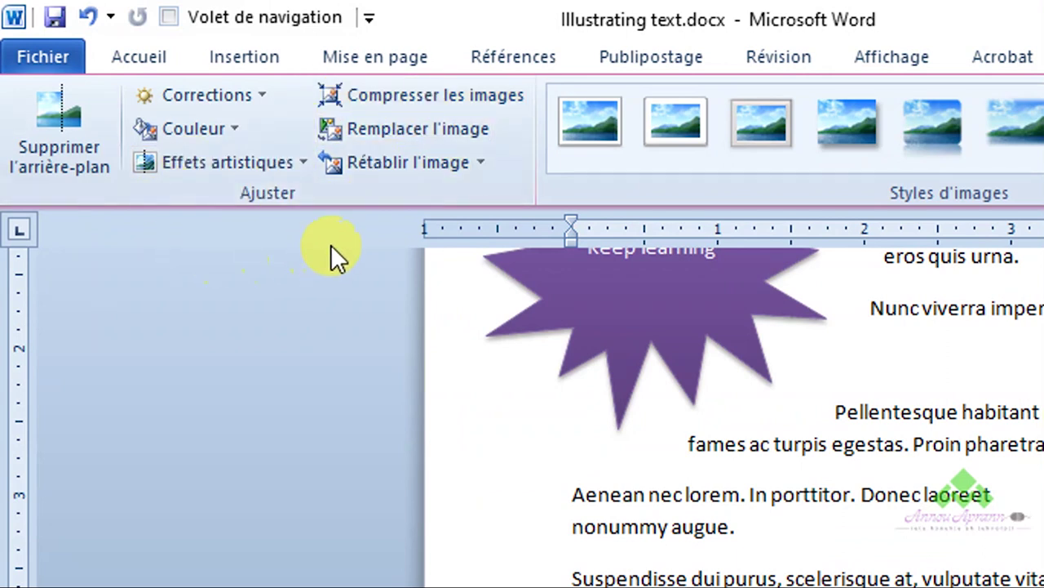
{"action": "left_click", "coordinate": [384, 98]}
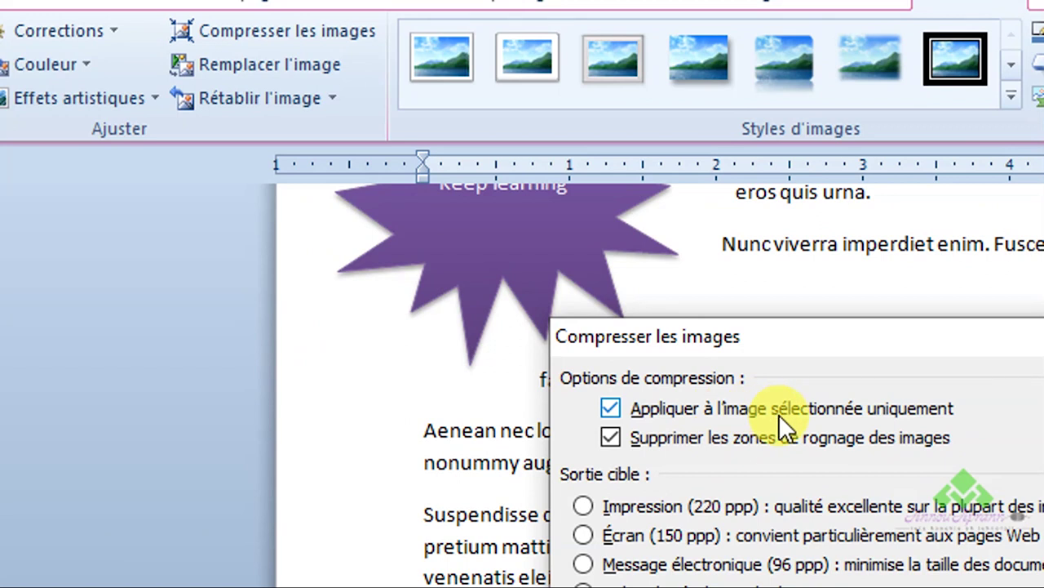
{"action": "left_click", "coordinate": [616, 407]}
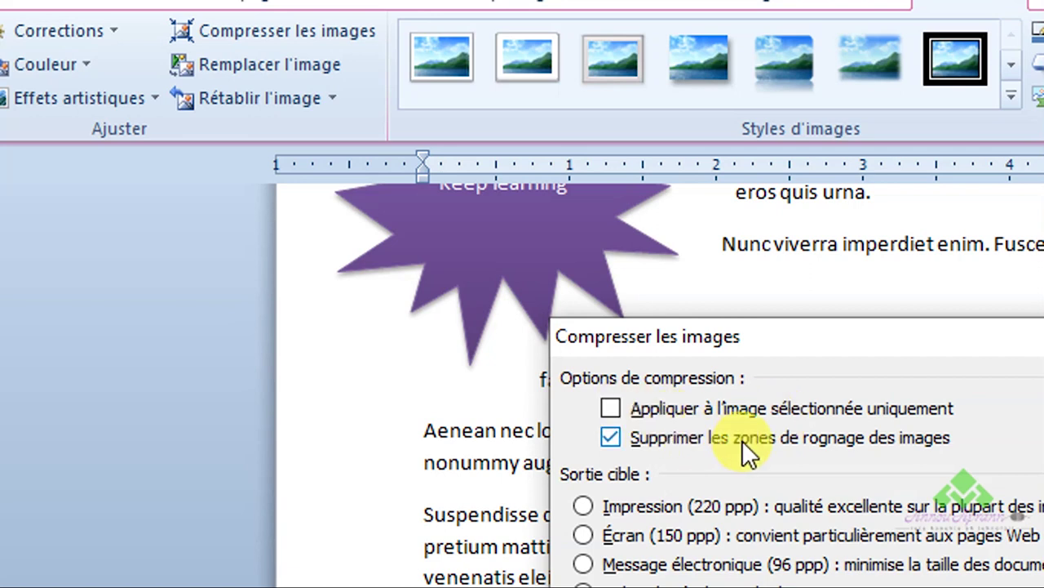
{"action": "left_click", "coordinate": [612, 408]}
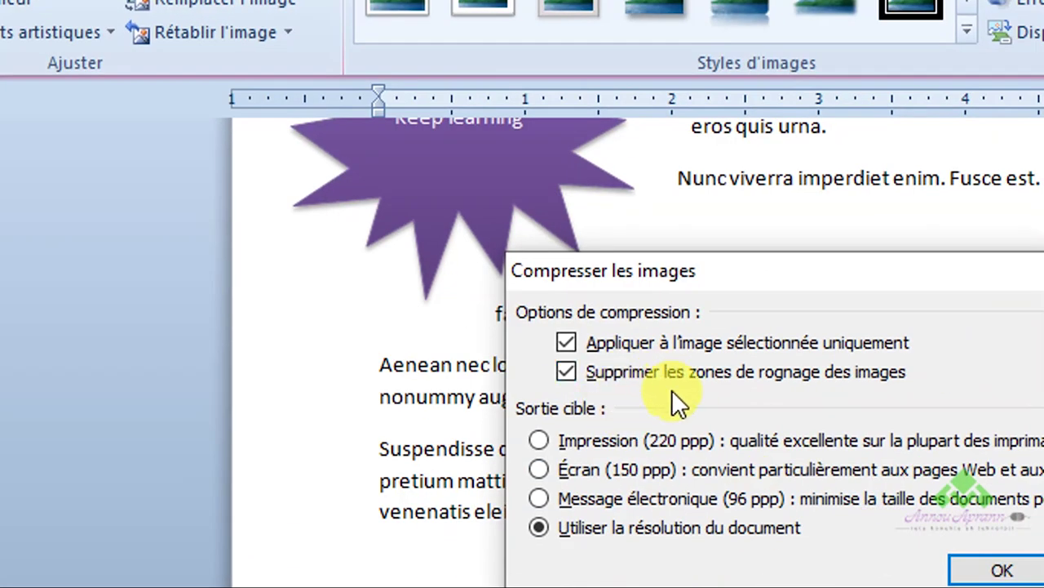
{"action": "mouse_move", "coordinate": [747, 282]}
{"action": "left_mouse_down"}
{"action": "mouse_move", "coordinate": [603, 243]}
{"action": "mouse_move", "coordinate": [522, 241]}
{"action": "left_mouse_up"}
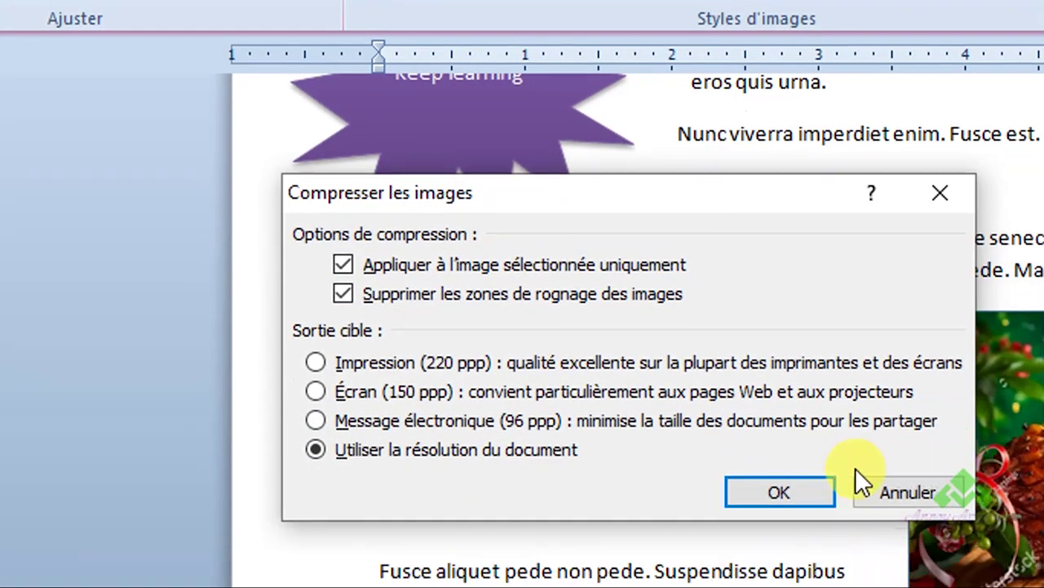
{"action": "left_click", "coordinate": [898, 492]}
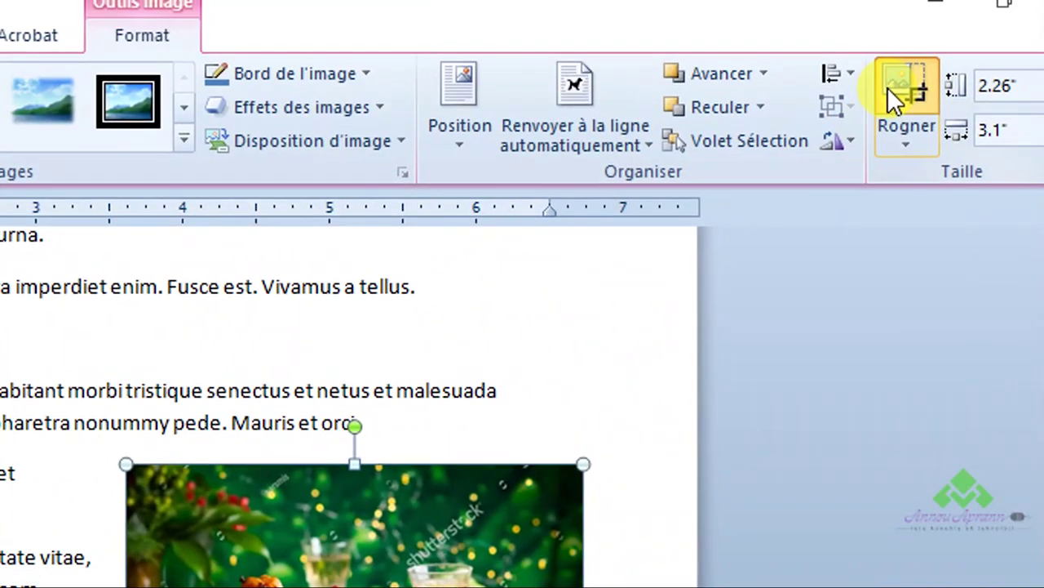
Crop the food photo, then compress it at Message électronique (96 ppp) resolution.
{"action": "left_click", "coordinate": [892, 96]}
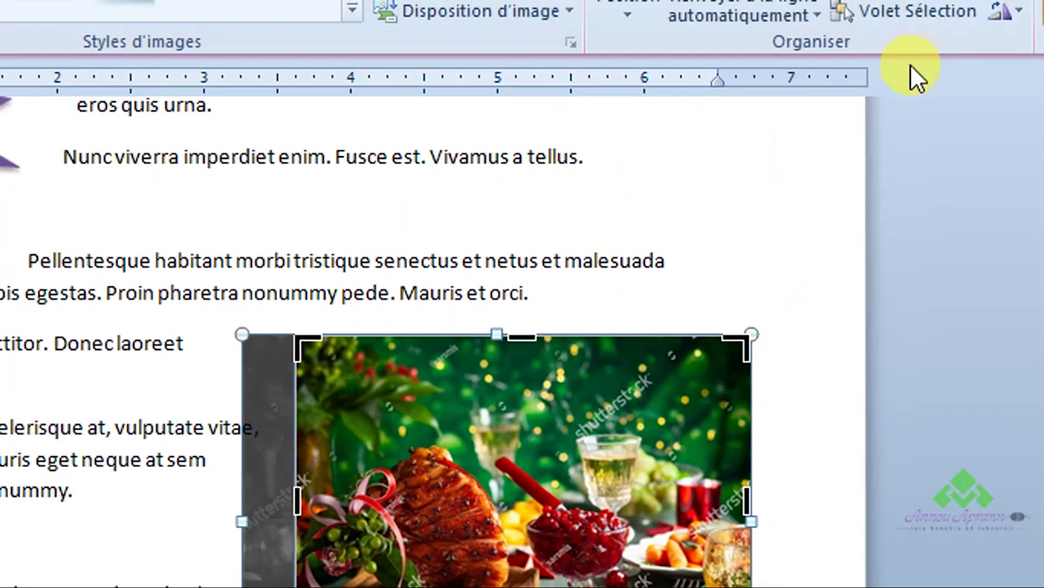
{"action": "left_click", "coordinate": [881, 86]}
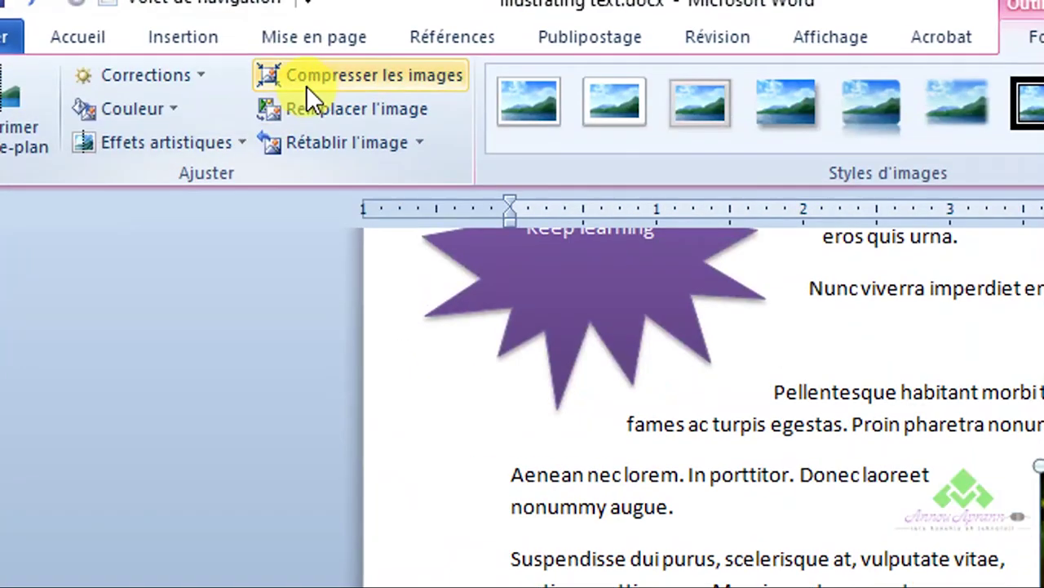
{"action": "left_click", "coordinate": [308, 82]}
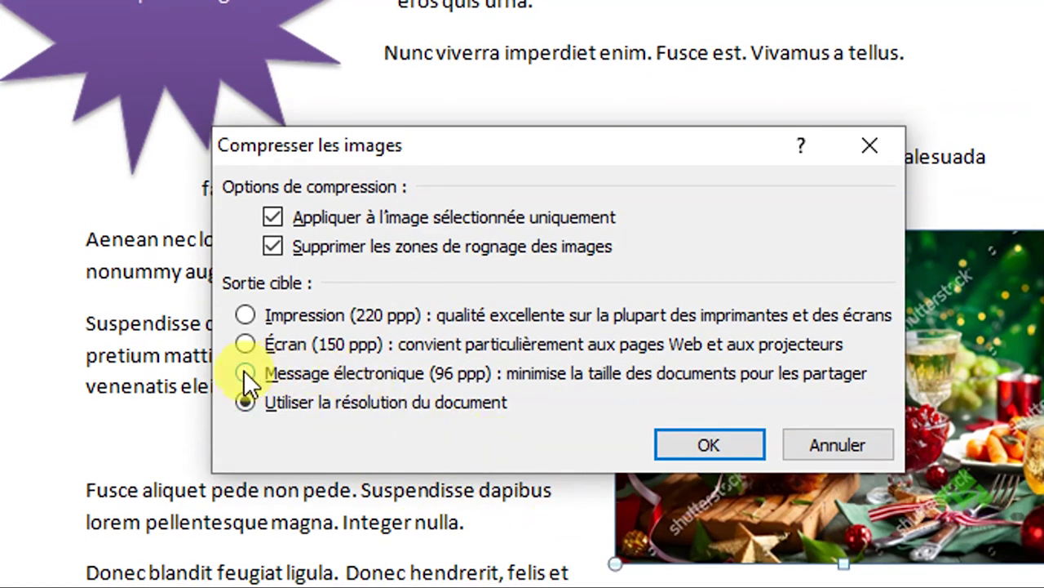
{"action": "left_click", "coordinate": [244, 372]}
{"action": "left_click", "coordinate": [710, 448]}
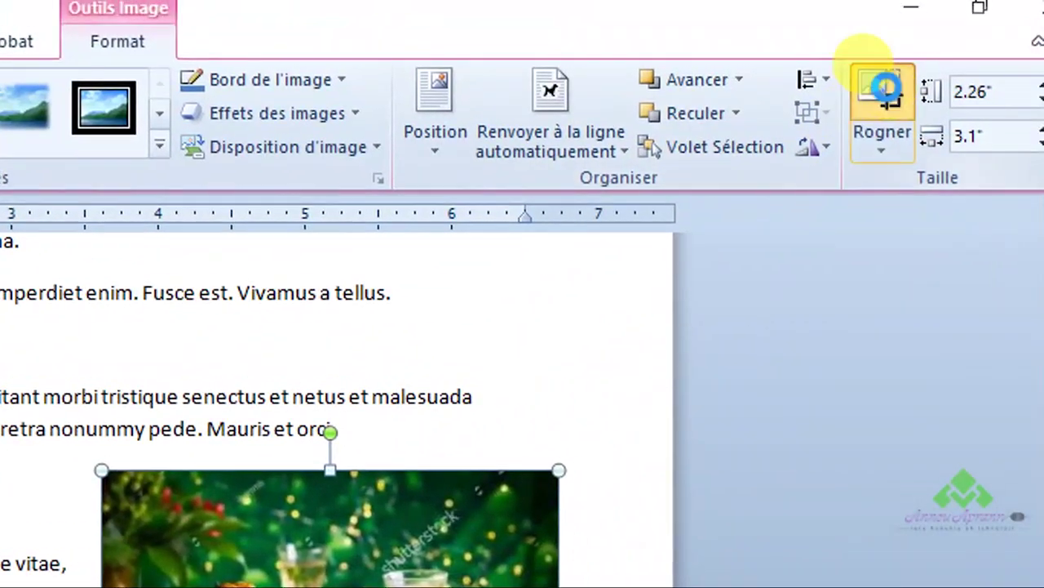
Exit crop mode and apply the streaked Effets artistiques effect to the food photo.
{"action": "left_click", "coordinate": [884, 88]}
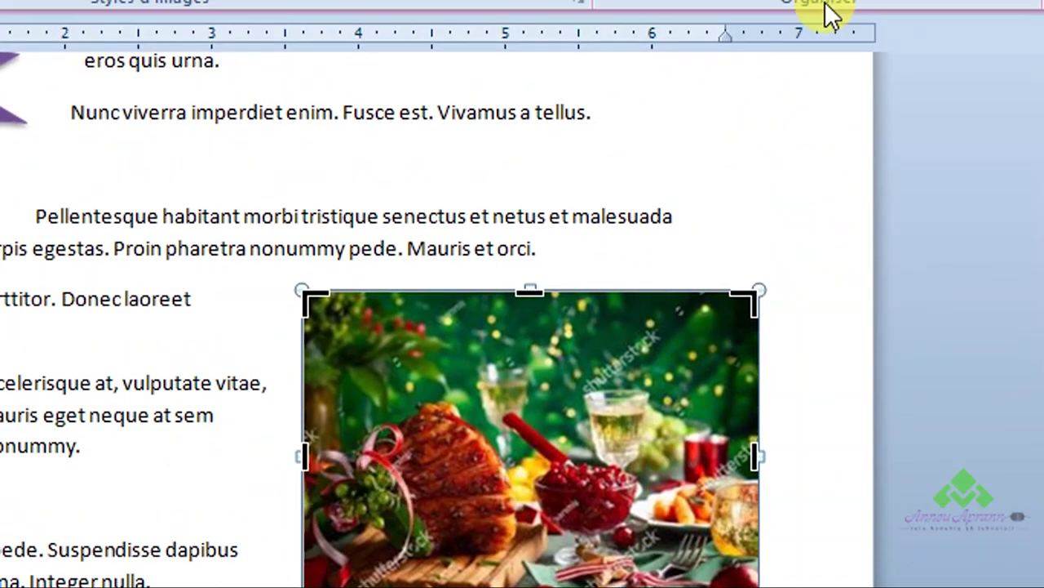
{"action": "key", "text": "Escape"}
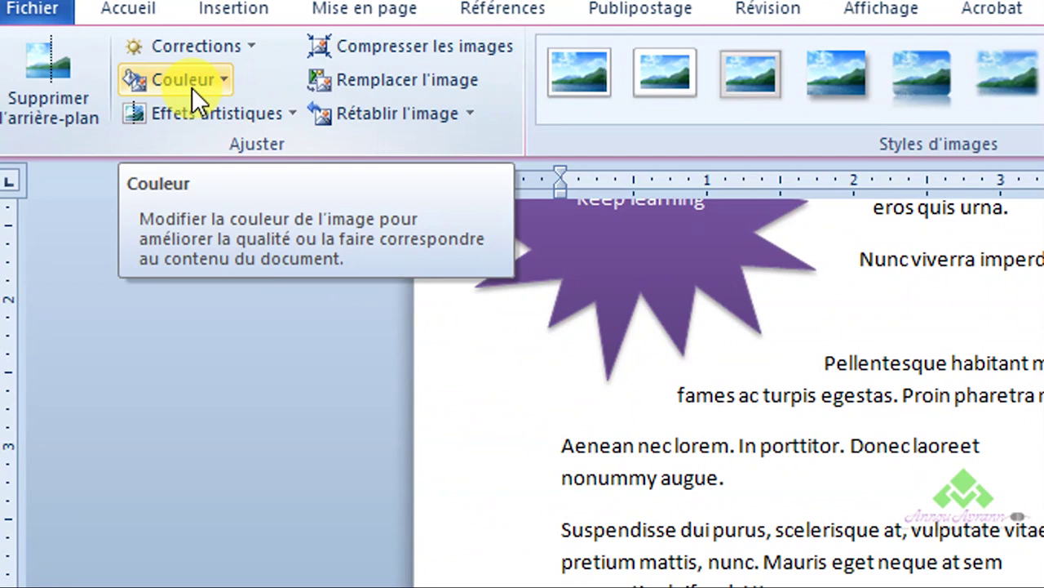
{"action": "left_click", "coordinate": [211, 110]}
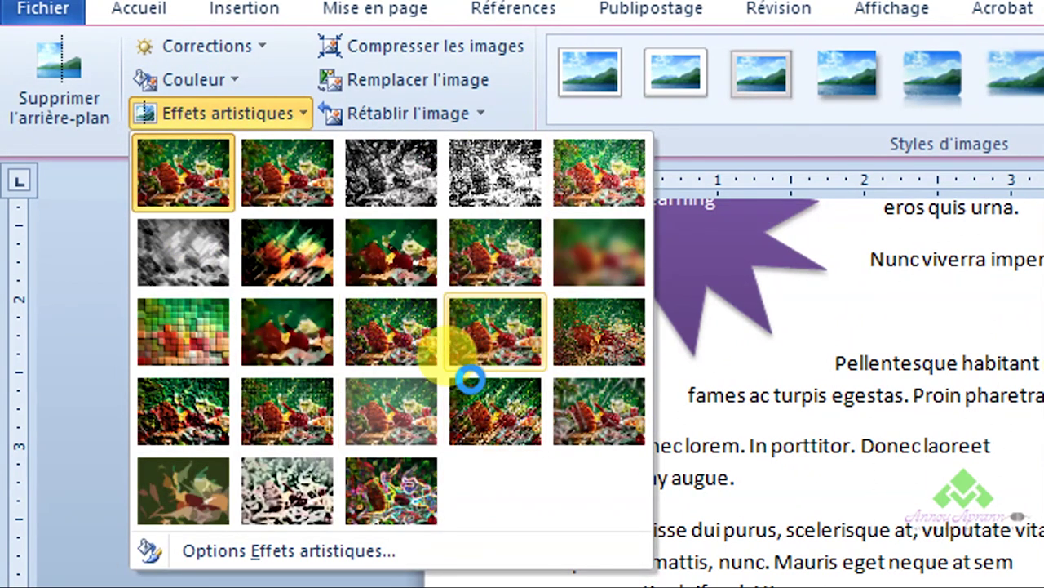
{"action": "left_click", "coordinate": [496, 402]}
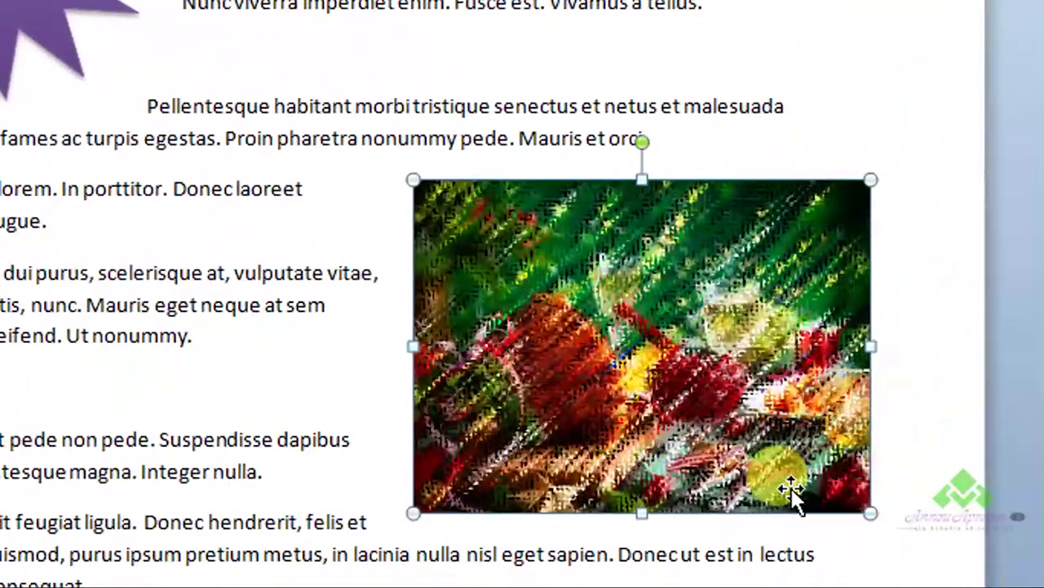